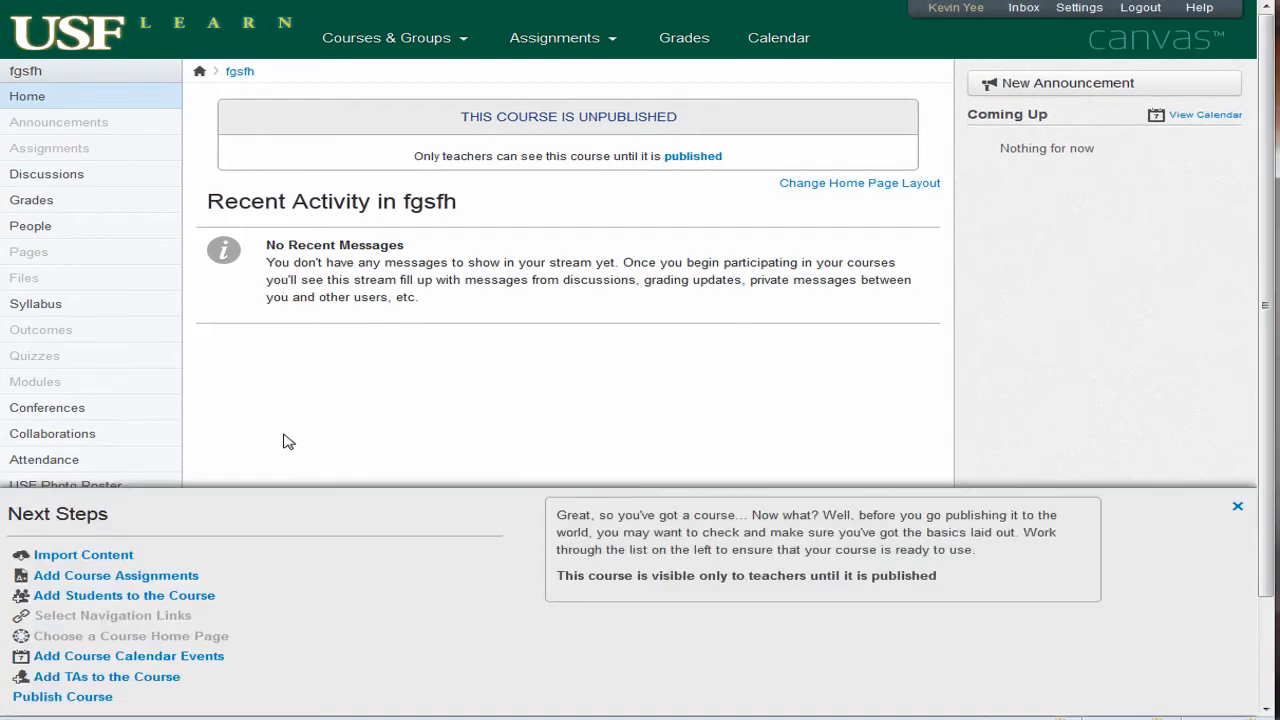
# Publish the fgsfh course
pyautogui.click(57, 697)
pyautogui.click(826, 580)
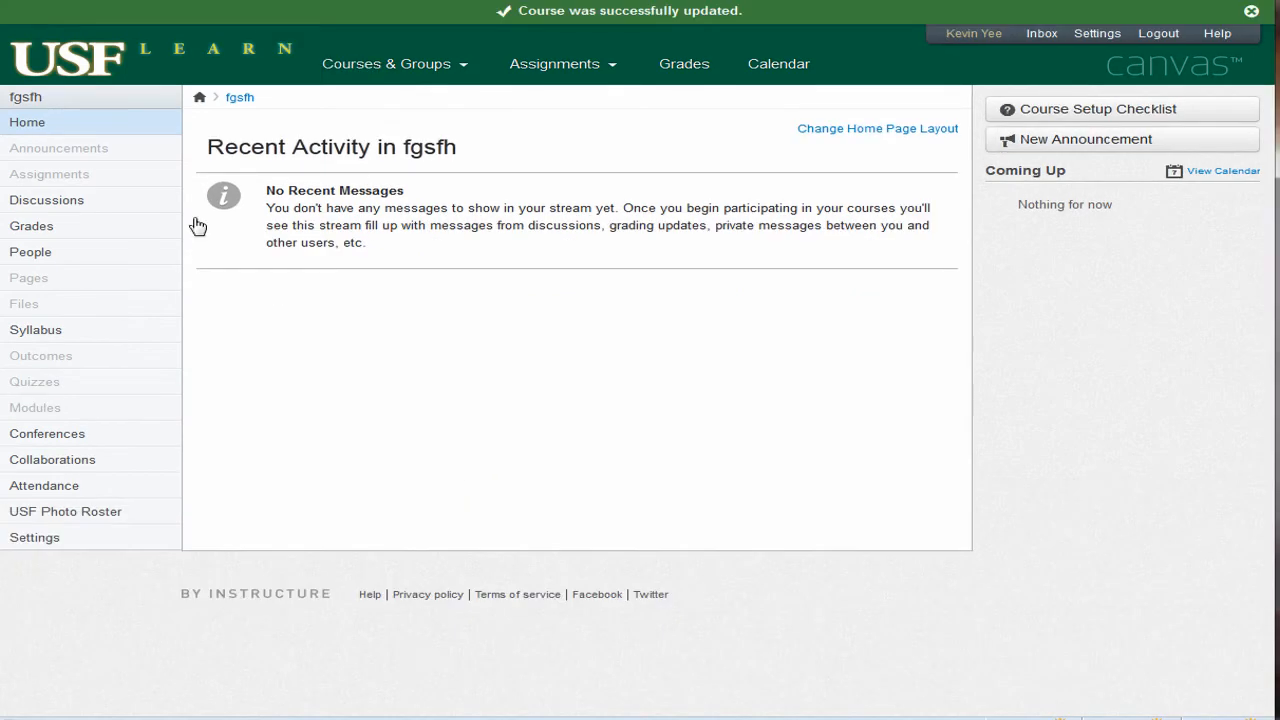
# Open the navigation settings of the PSY7980-Dissertation Hours course
pyautogui.moveTo(451, 67)
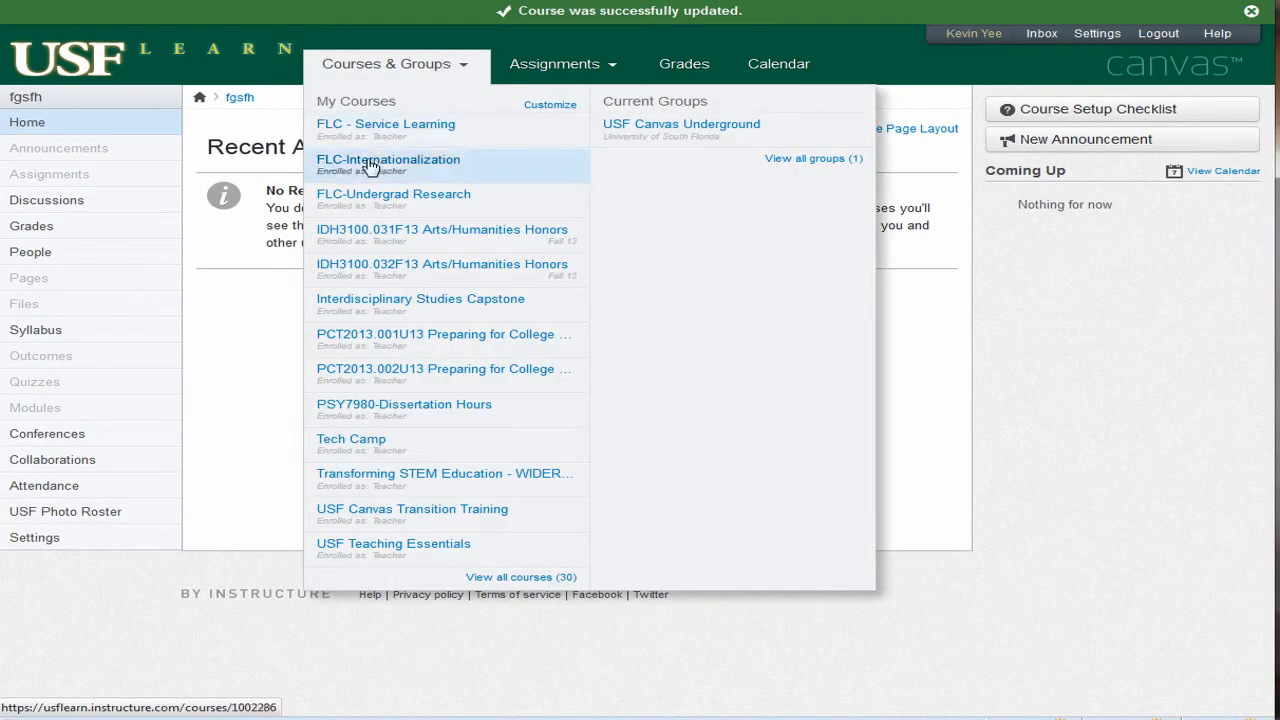
pyautogui.click(391, 412)
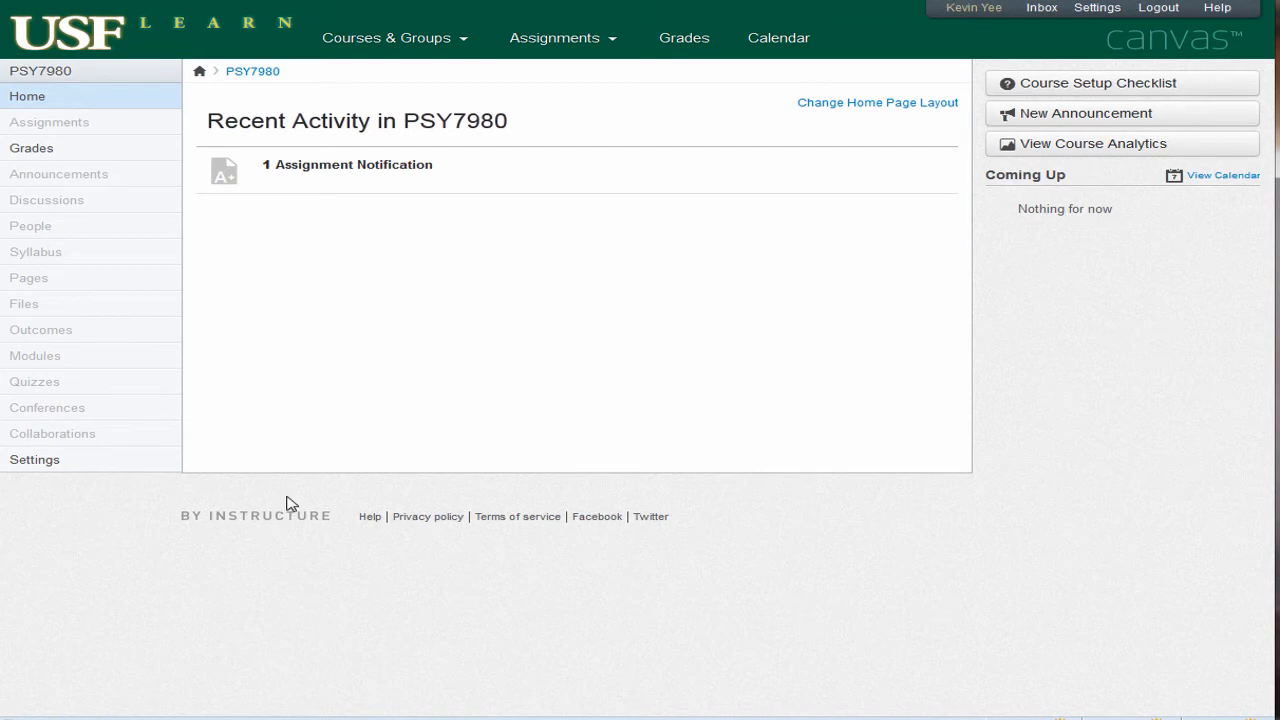
pyautogui.click(29, 460)
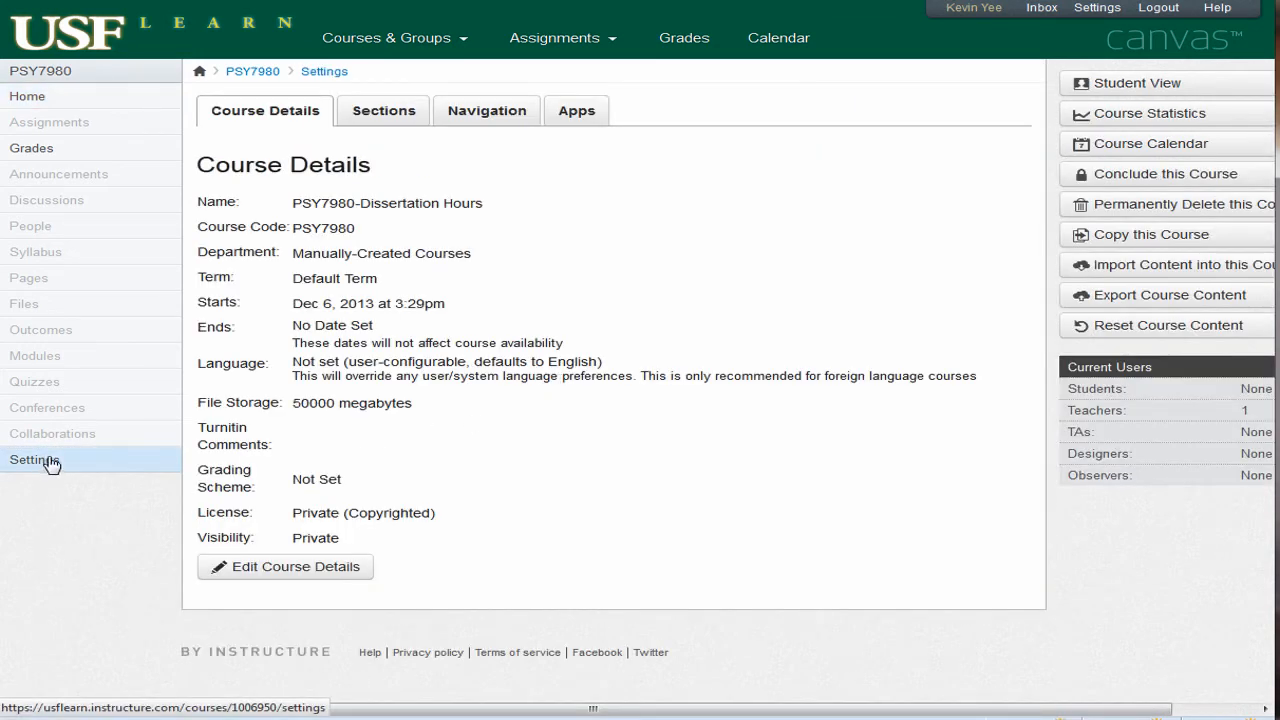
pyautogui.click(498, 113)
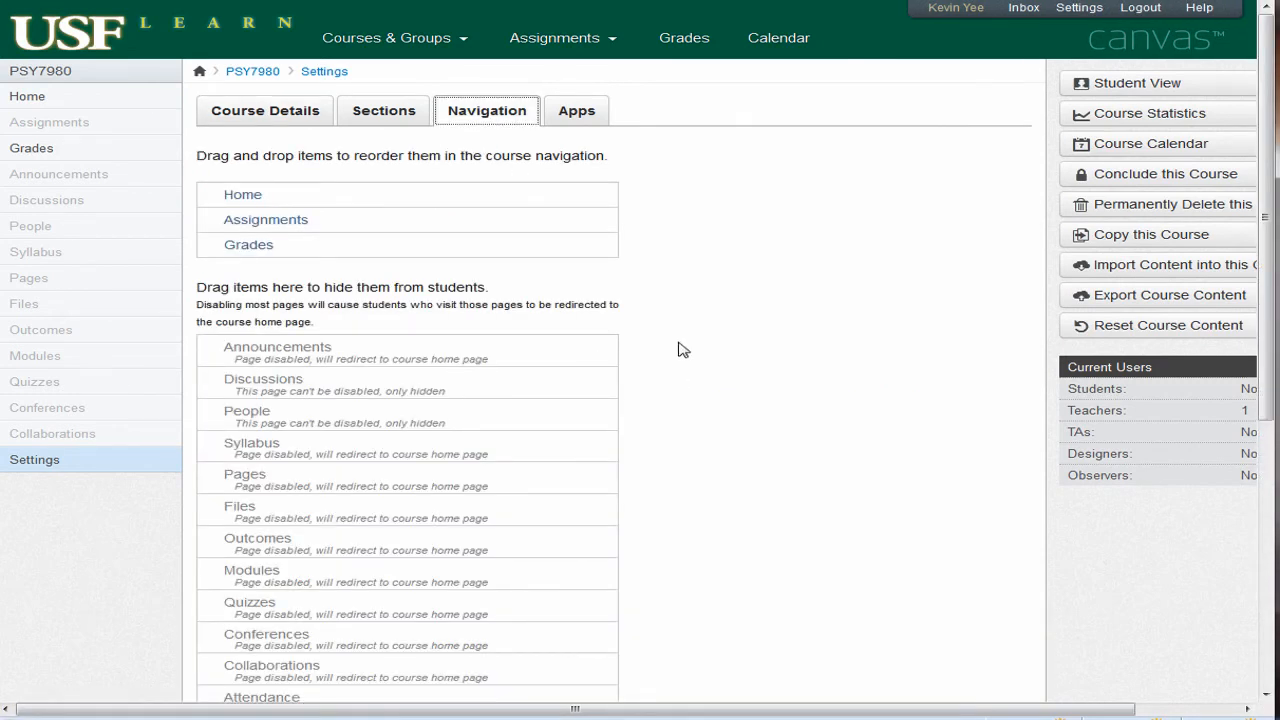
# Try adding Announcements and People to the visible course navigation, and return both to the hidden items
pyautogui.moveTo(366, 357); pyautogui.dragTo(390, 272)
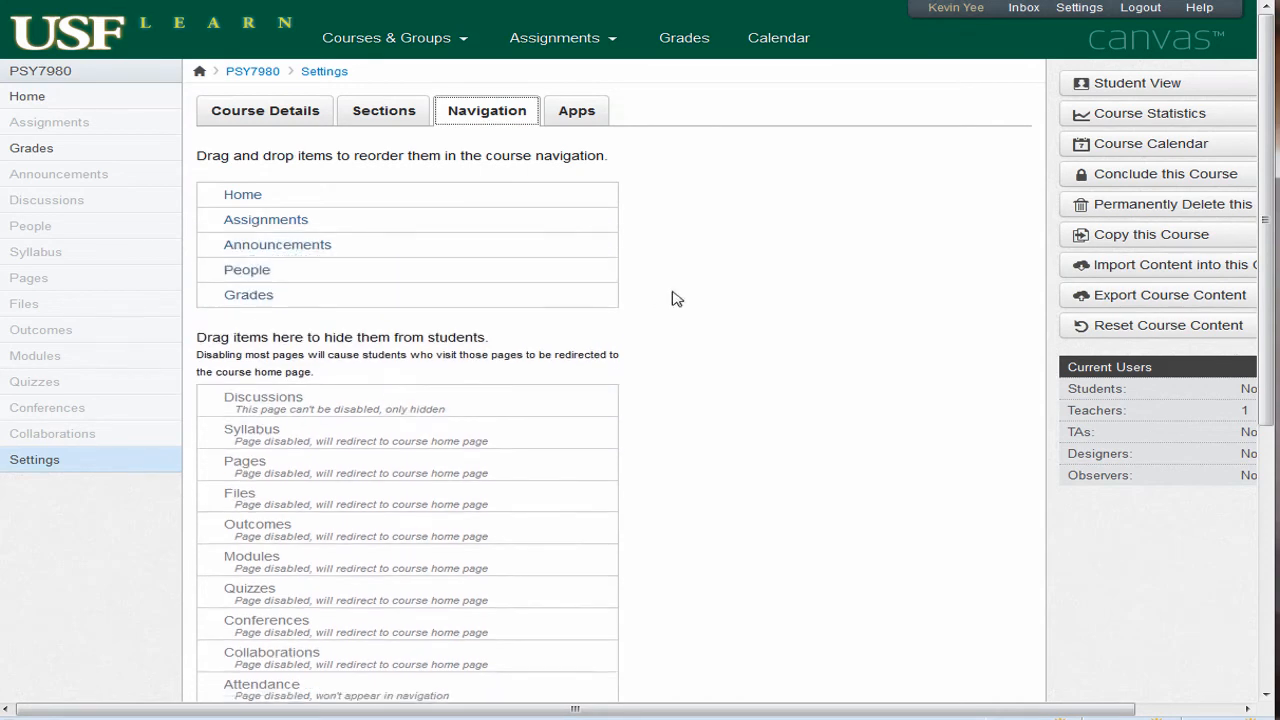
pyautogui.moveTo(291, 272); pyautogui.dragTo(334, 414)
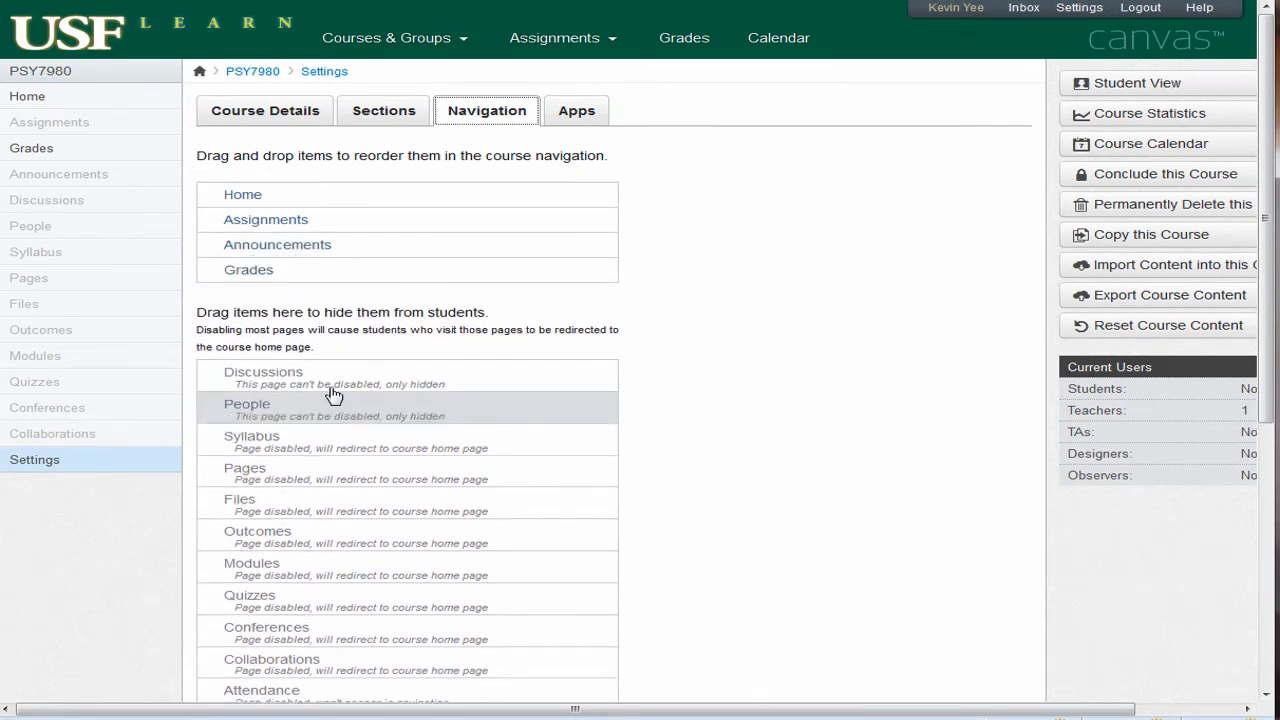
pyautogui.moveTo(290, 254); pyautogui.dragTo(492, 388)
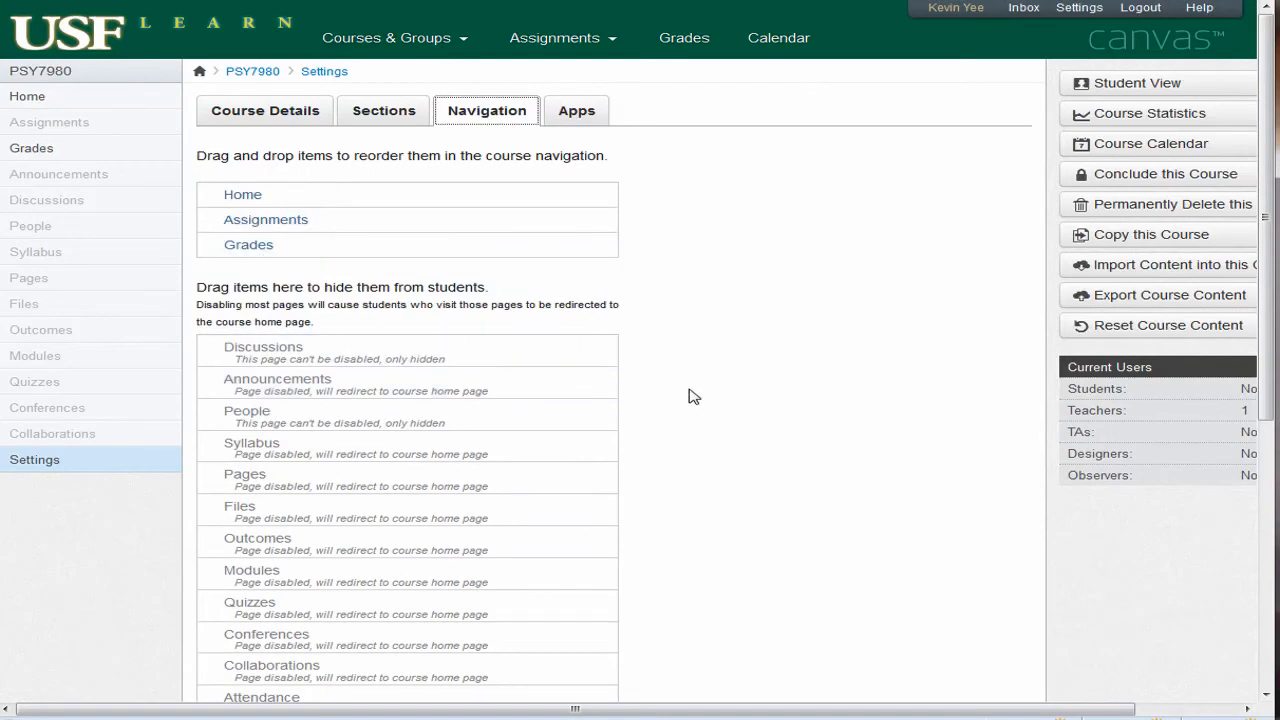
# Save the course navigation with only Home, Assignments and Grades shown to students
pyautogui.scroll(-5, 660, 411)
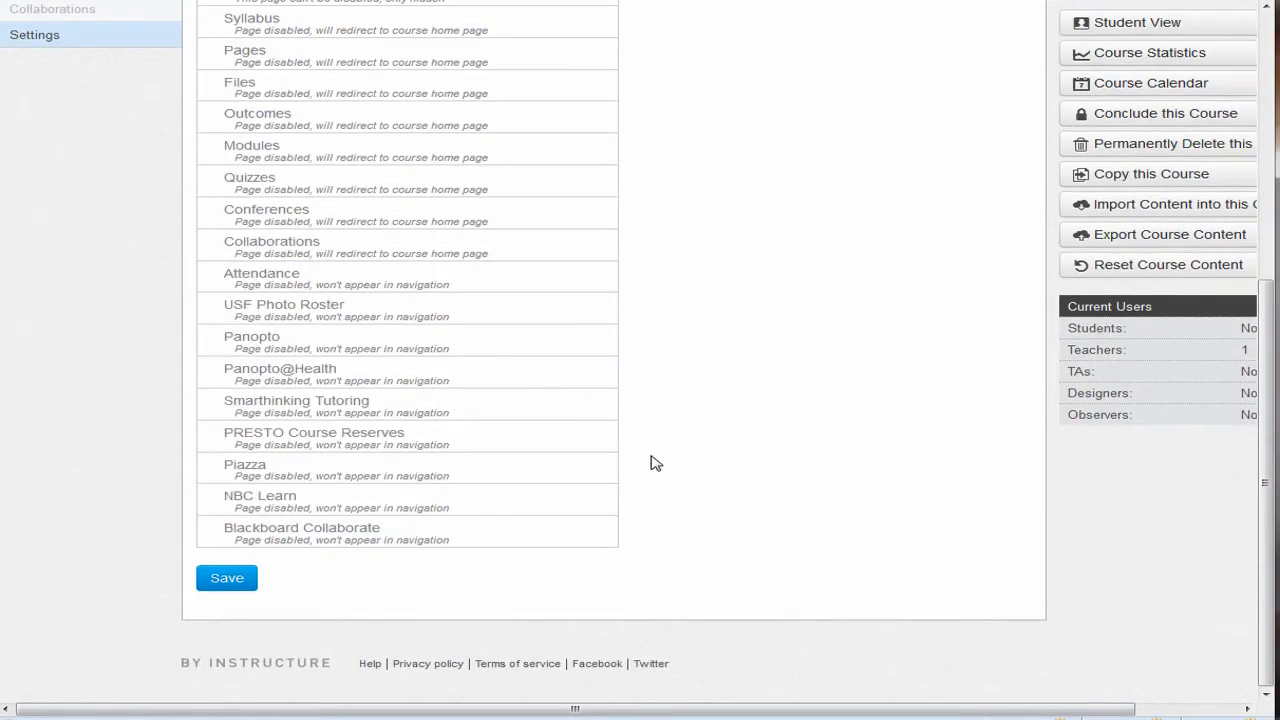
pyautogui.click(243, 583)
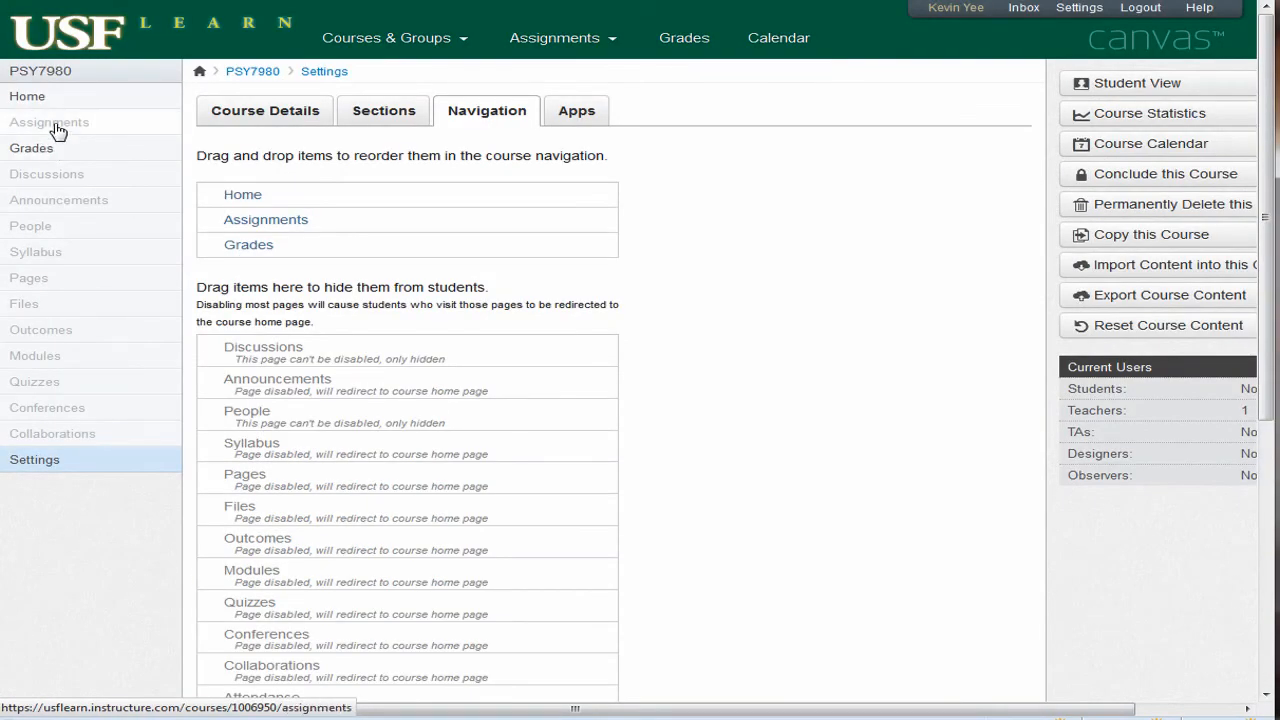
# Start a new assignment named "dissertation" in the course's Assignments group
pyautogui.click(57, 128)
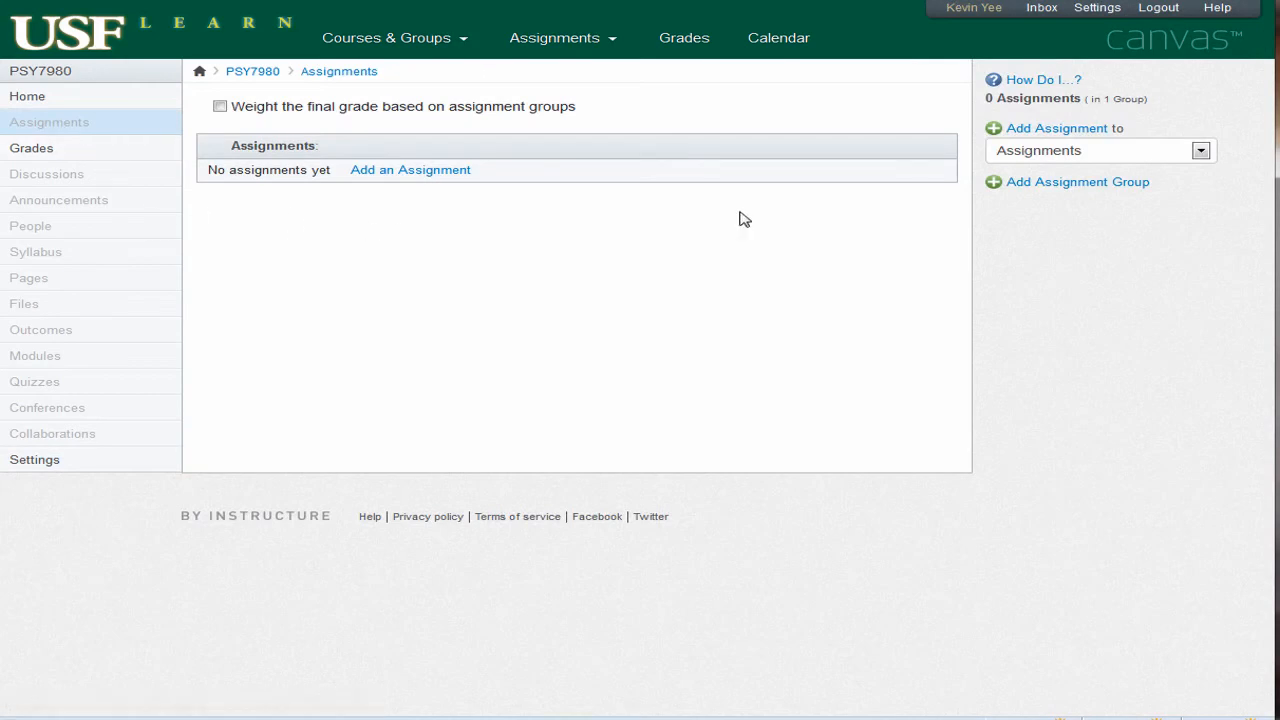
pyautogui.click(390, 171)
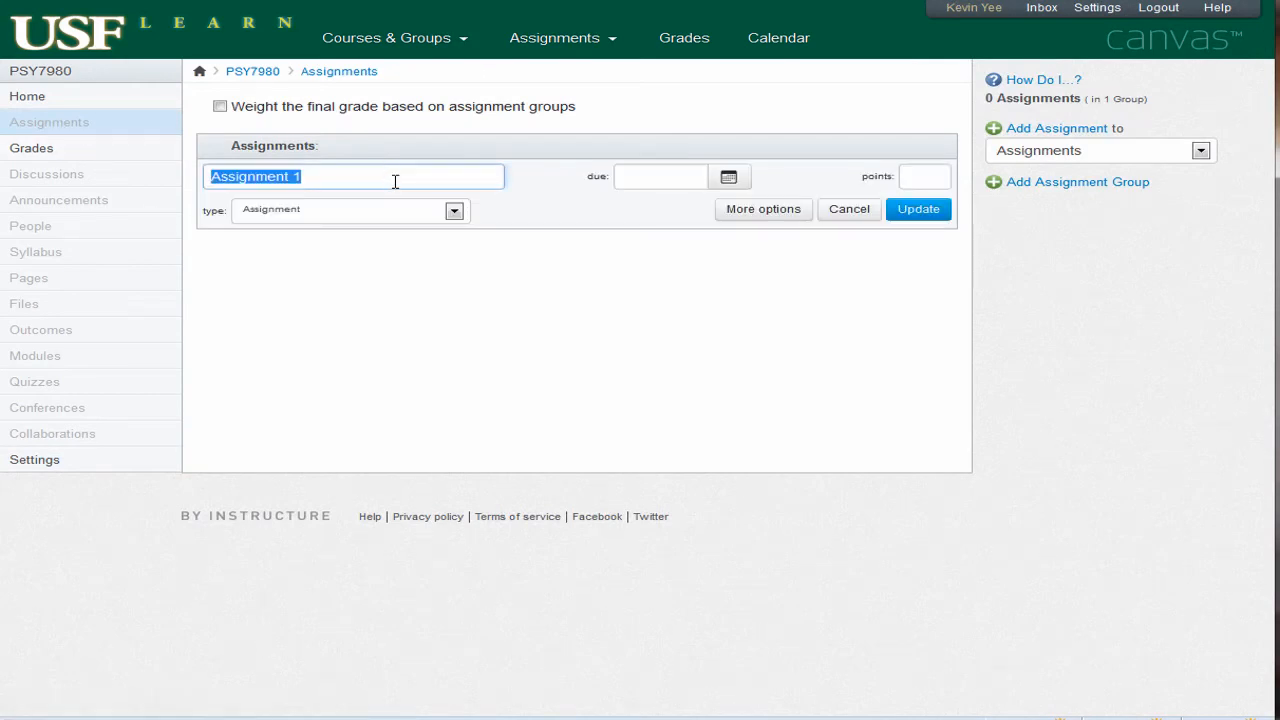
pyautogui.write('dissertation')
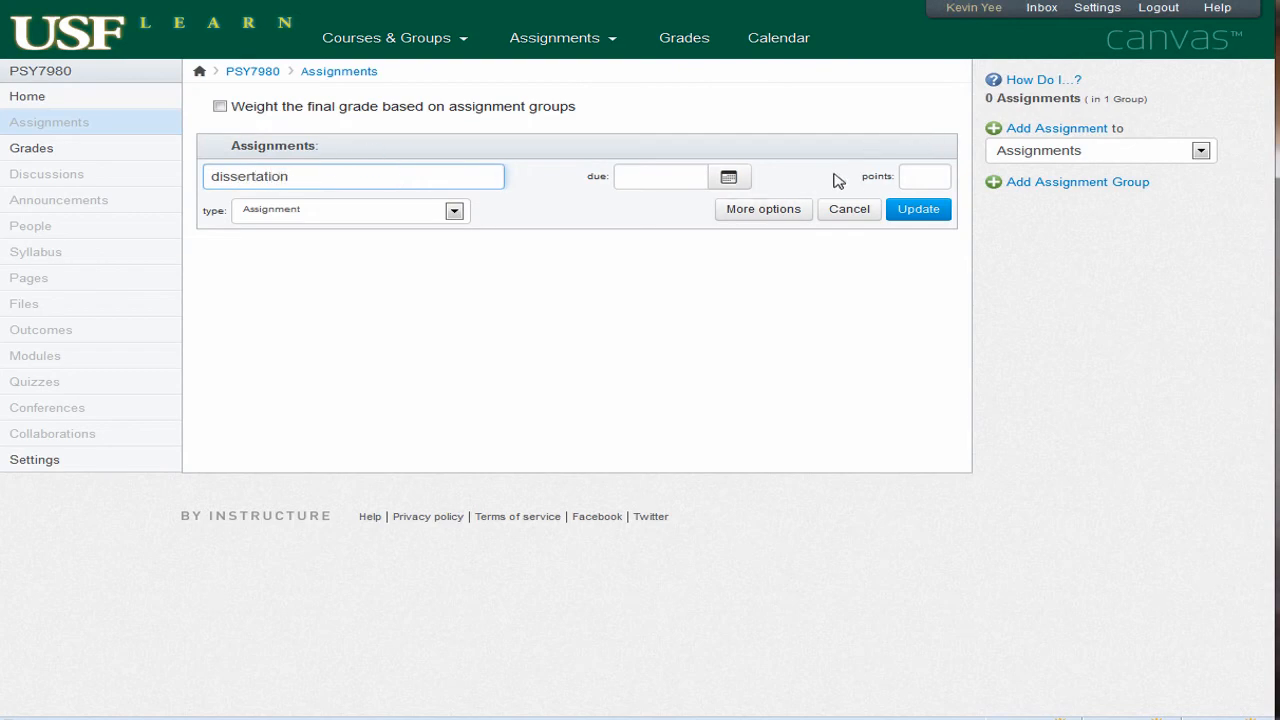
# In the assignment's advanced options, set the submission type to Online, allow file uploads and enable Turnitin submissions
pyautogui.click(763, 215)
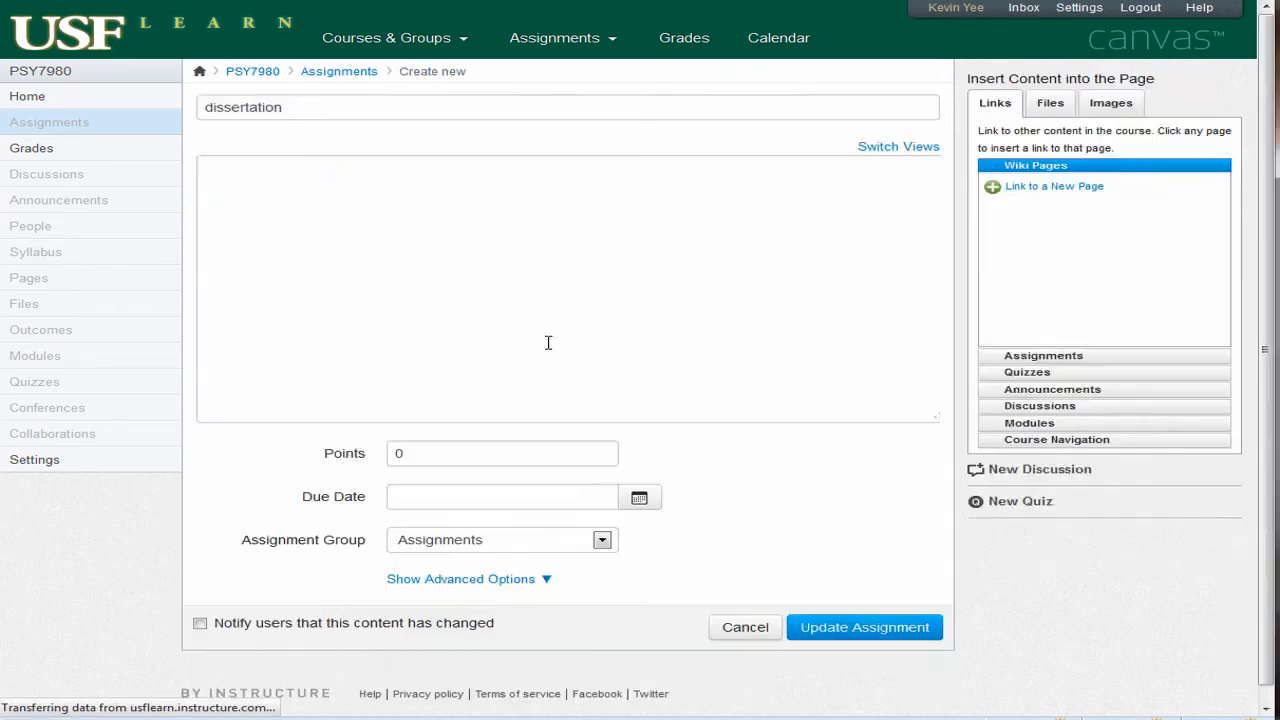
pyautogui.click(490, 596)
pyautogui.scroll(-3, 630, 370)
pyautogui.scroll(-1, 630, 370)
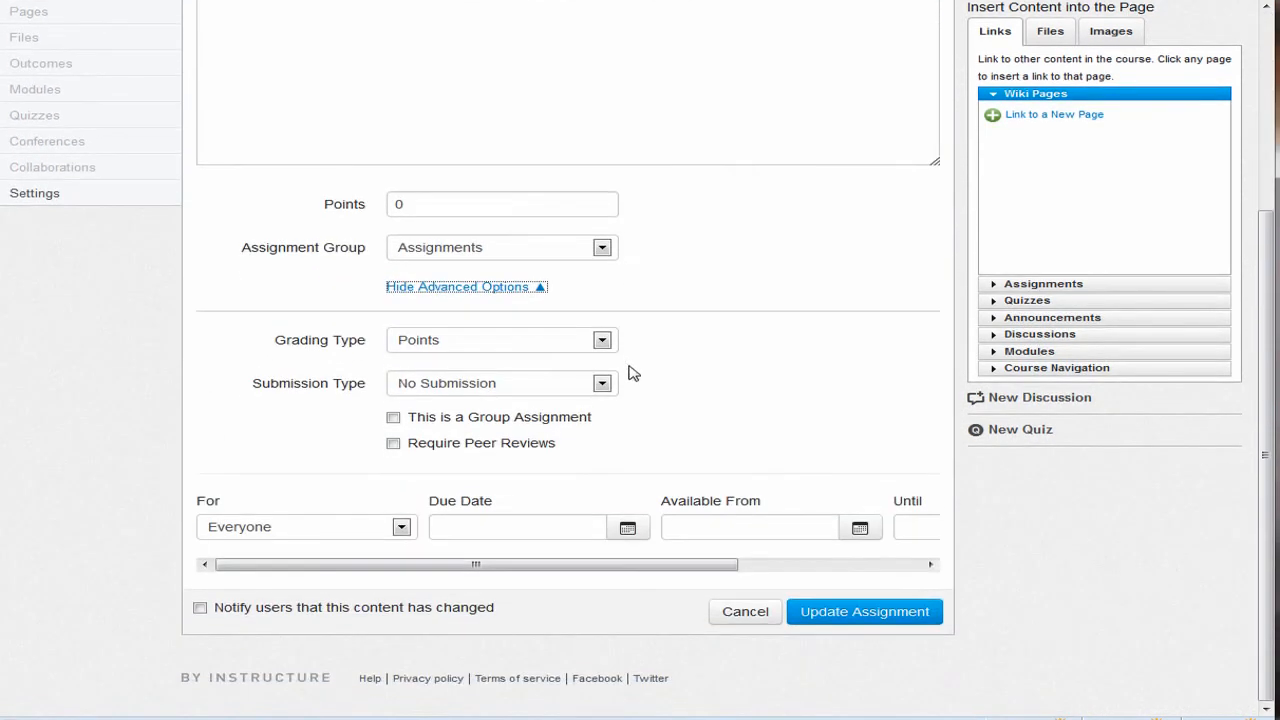
pyautogui.click(488, 384)
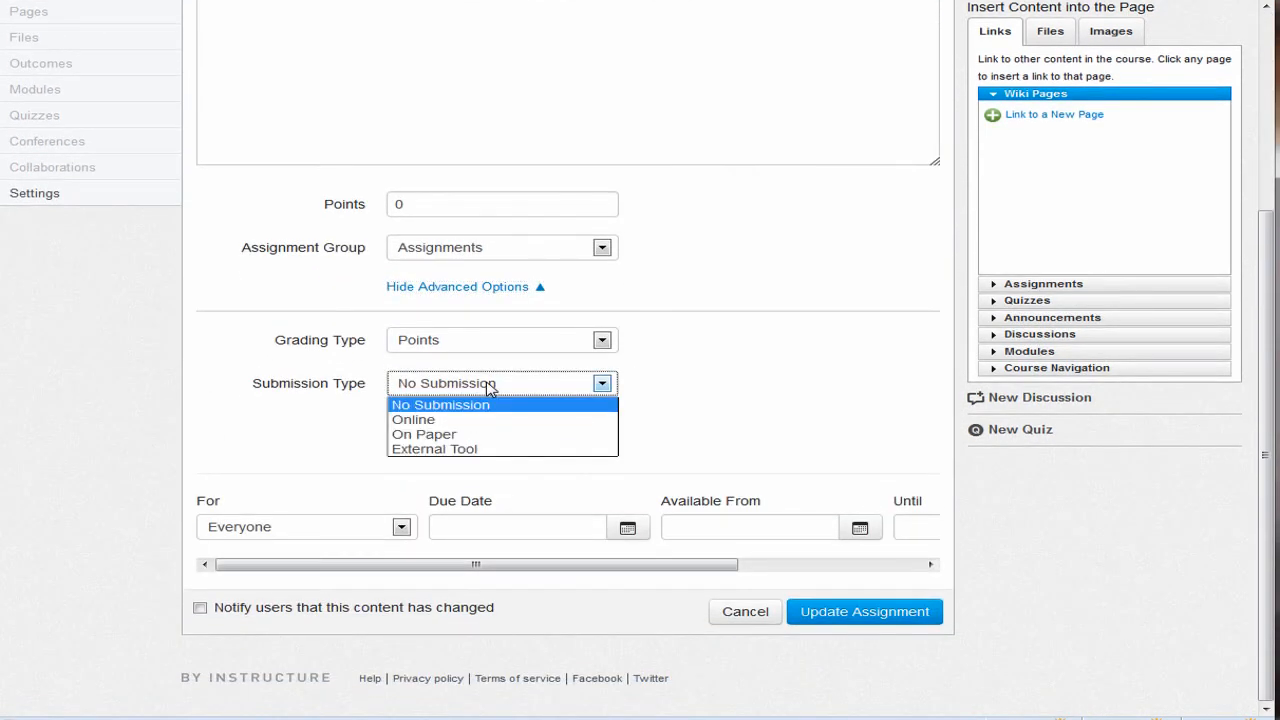
pyautogui.click(433, 424)
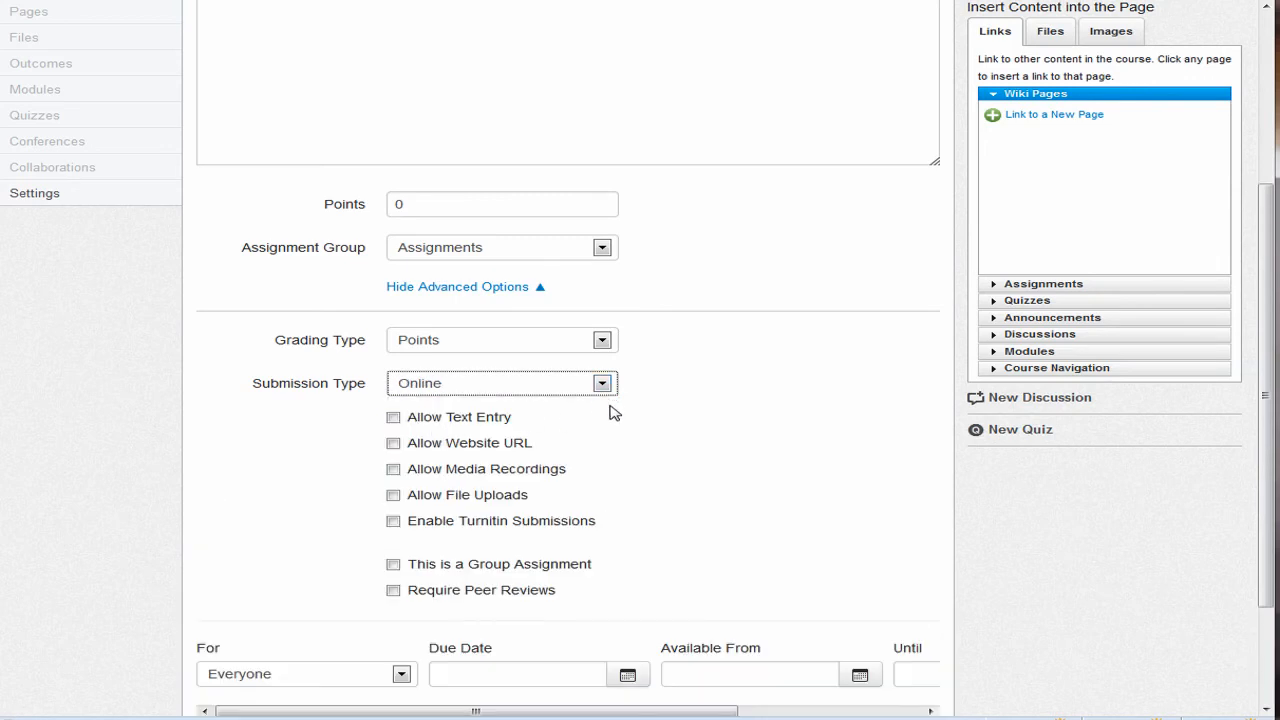
pyautogui.click(393, 495)
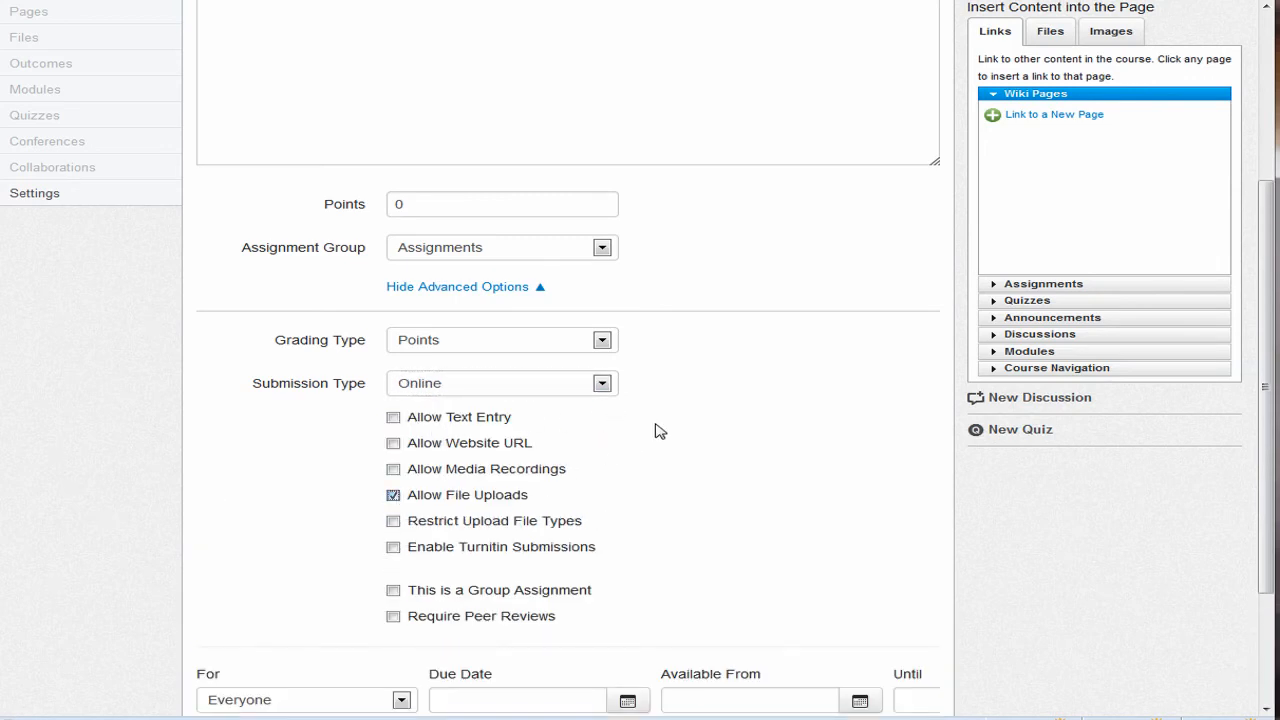
pyautogui.click(393, 547)
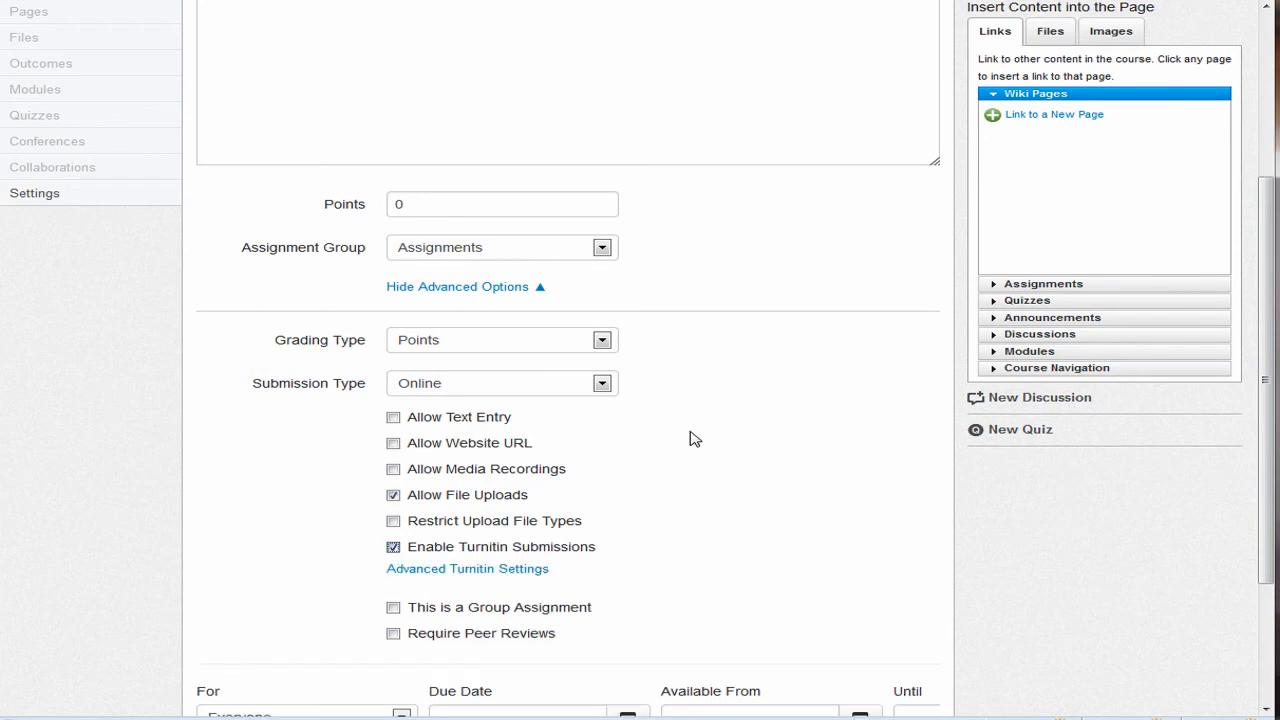
# Review the advanced Turnitin settings, keeping the originality report visible immediately, and save the dissertation assignment
pyautogui.click(548, 571)
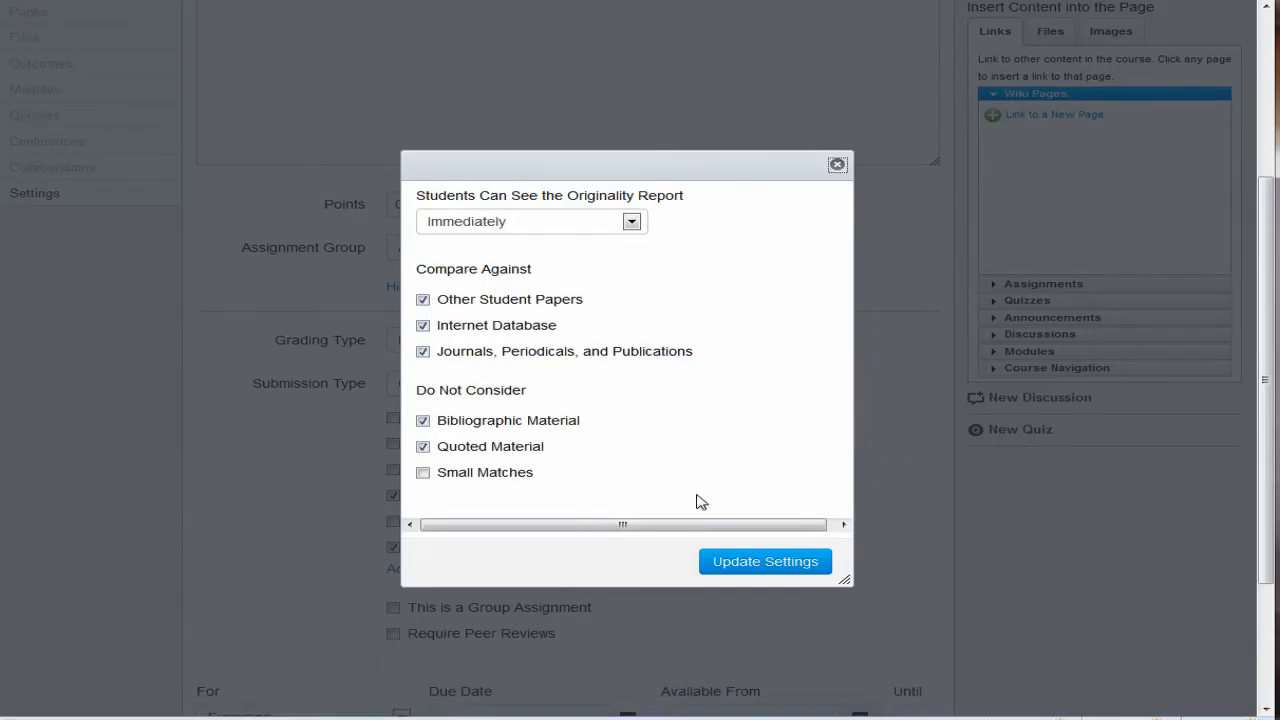
pyautogui.click(632, 222)
pyautogui.click(632, 222)
pyautogui.scroll(-1, 740, 289)
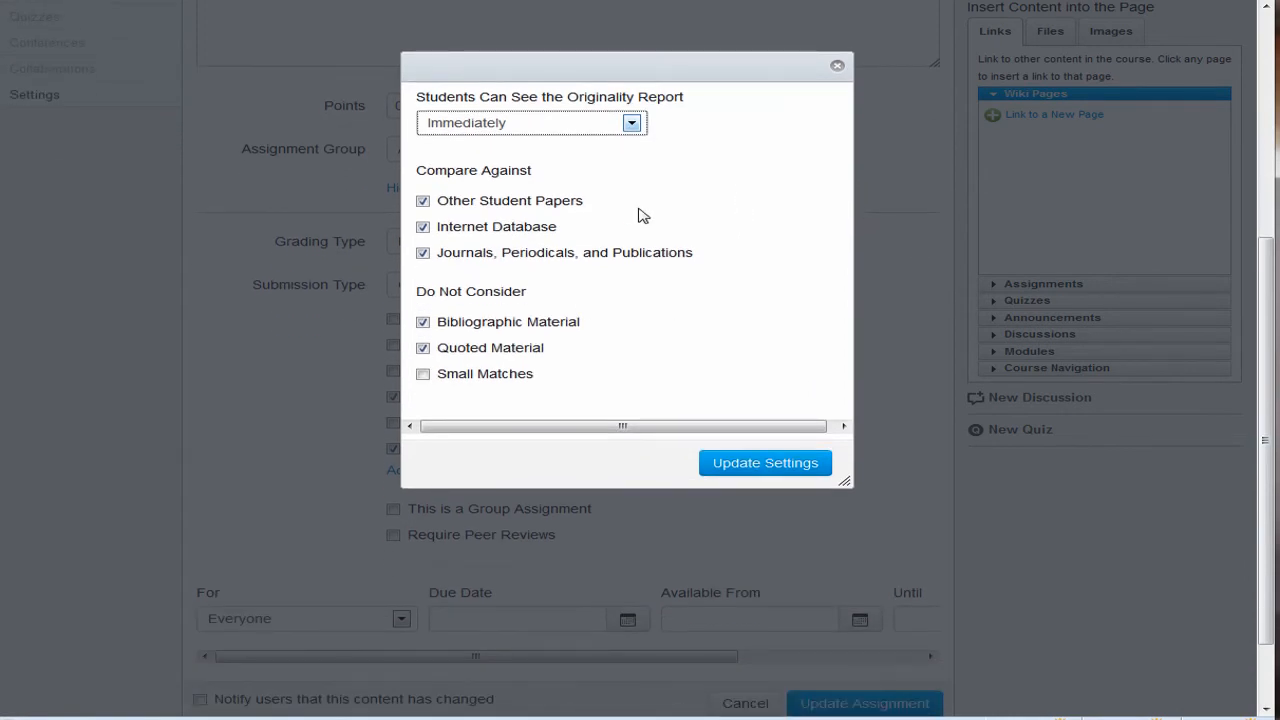
pyautogui.click(838, 68)
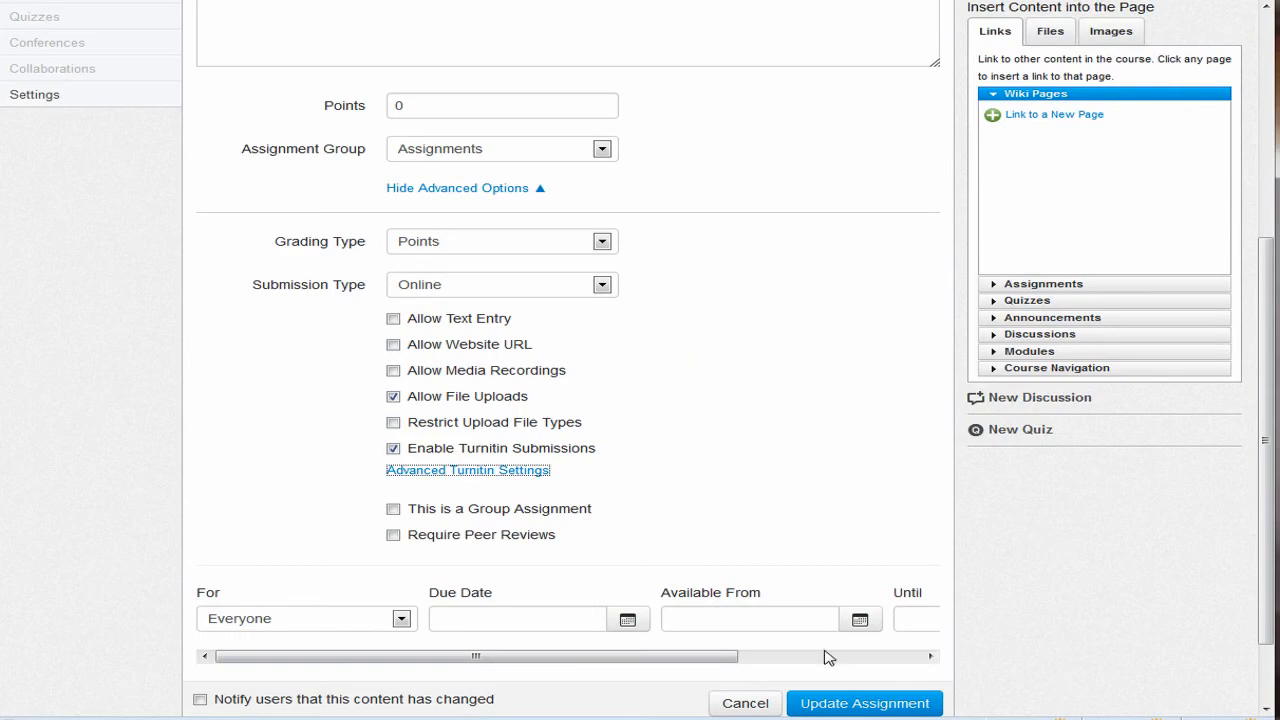
pyautogui.click(846, 700)
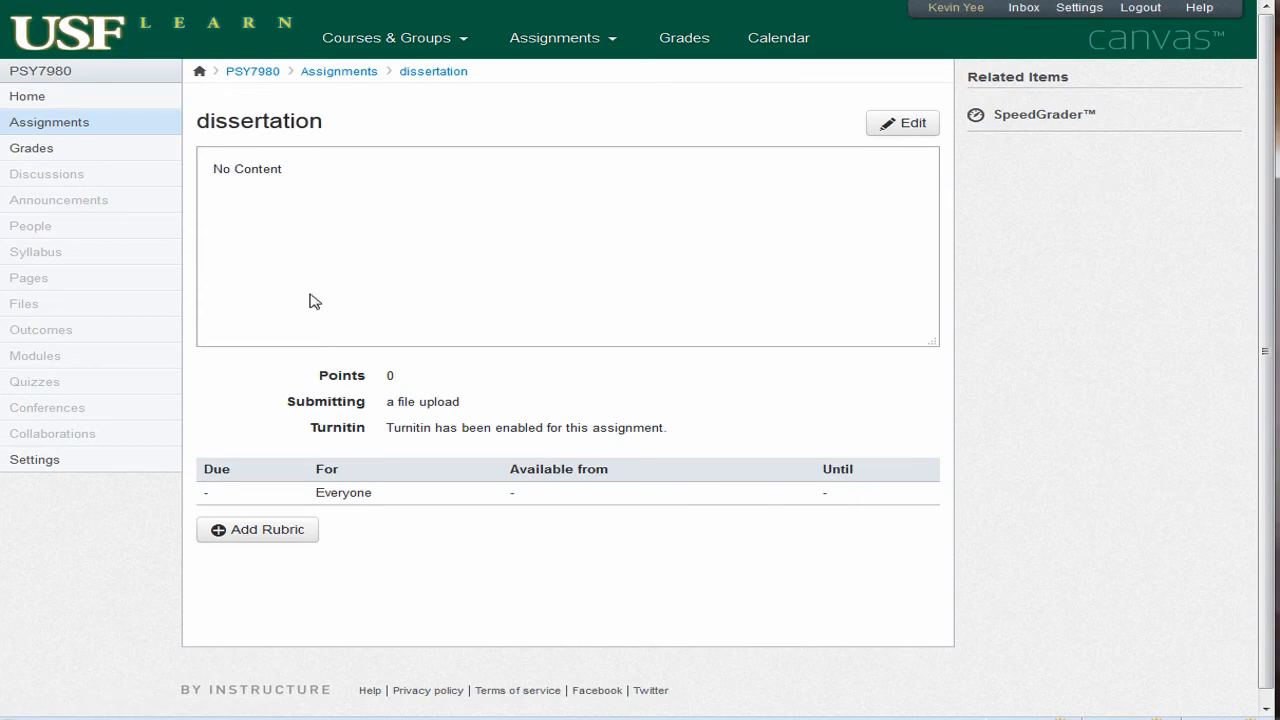
# Switch the course to Student View from its settings and open the dissertation assignment
pyautogui.click(12, 461)
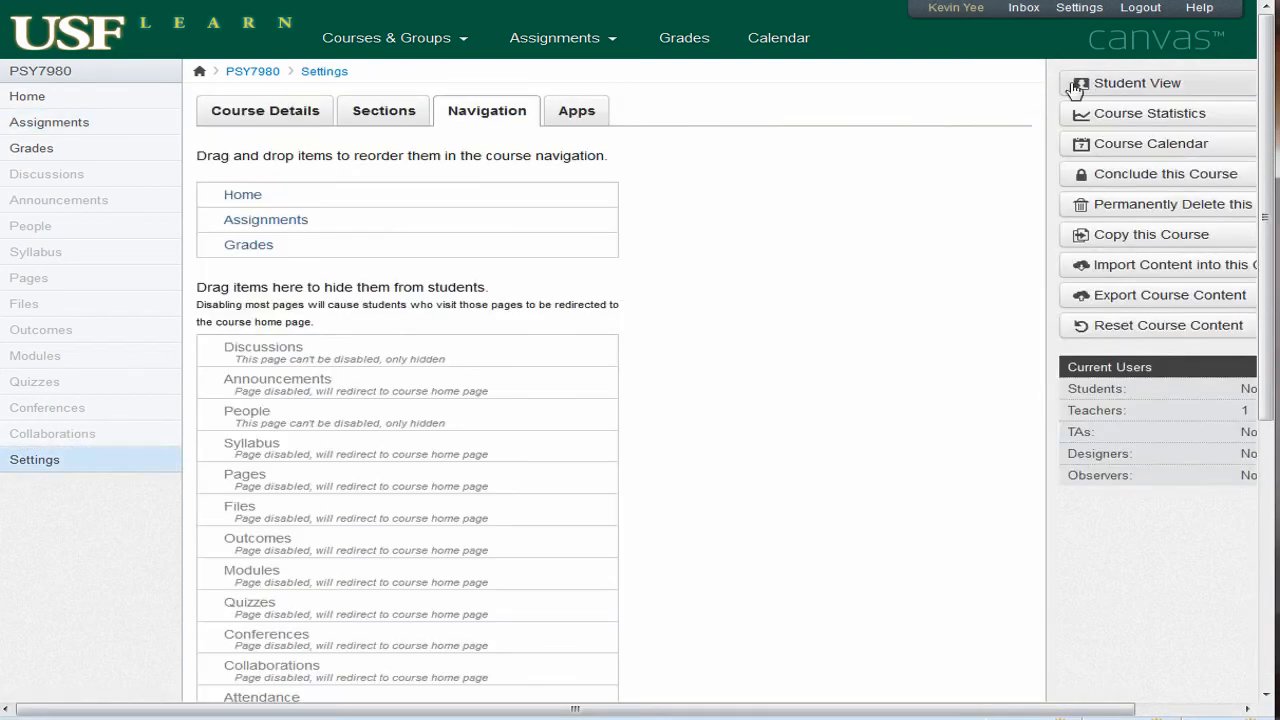
pyautogui.click(1102, 82)
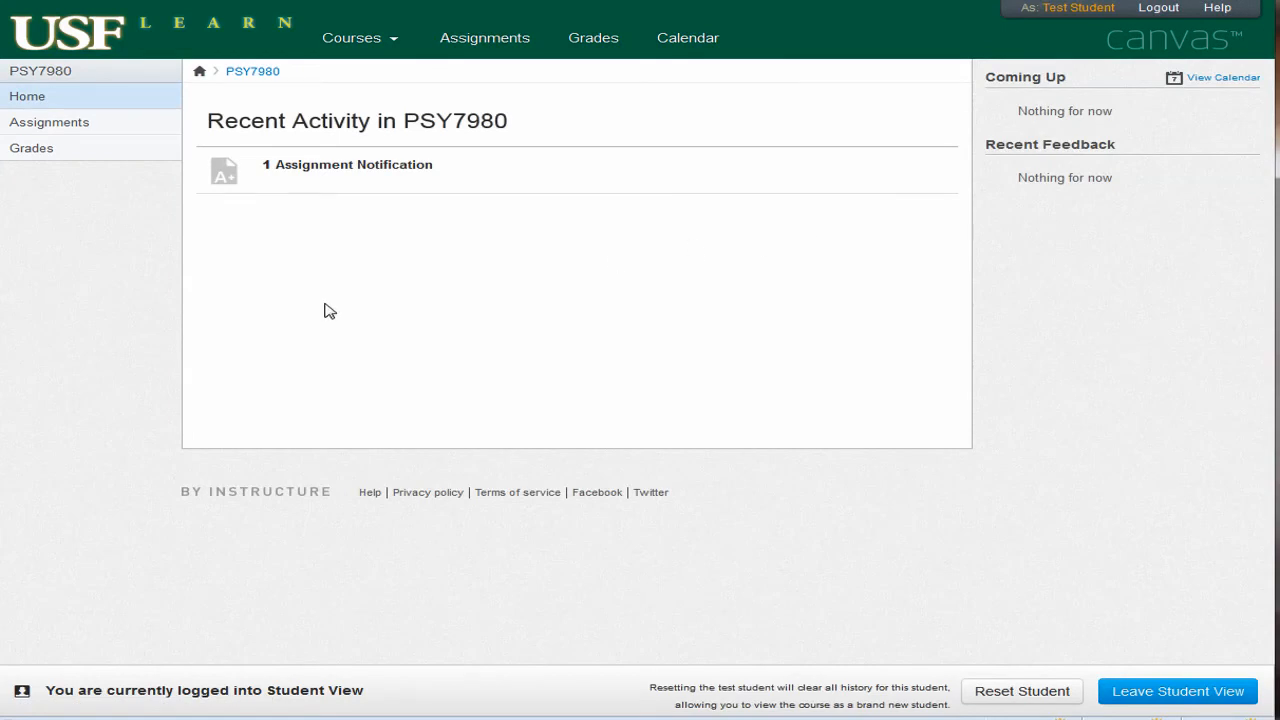
pyautogui.click(47, 125)
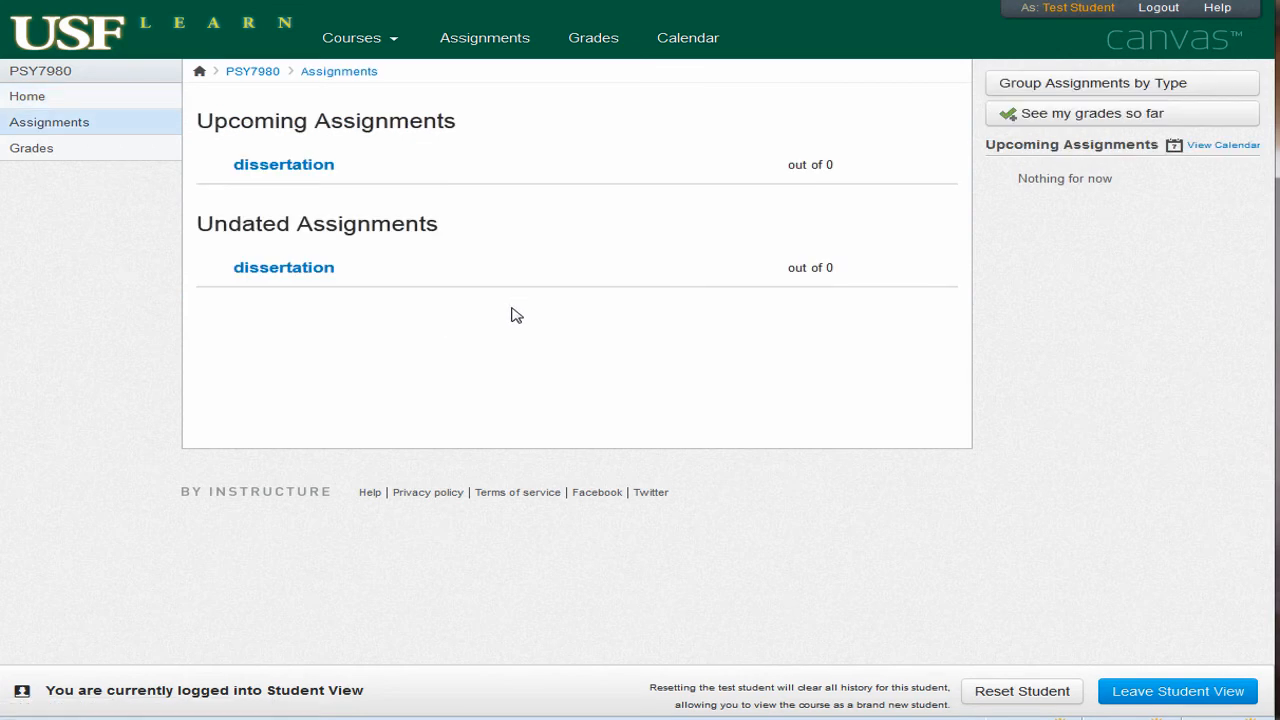
pyautogui.click(297, 274)
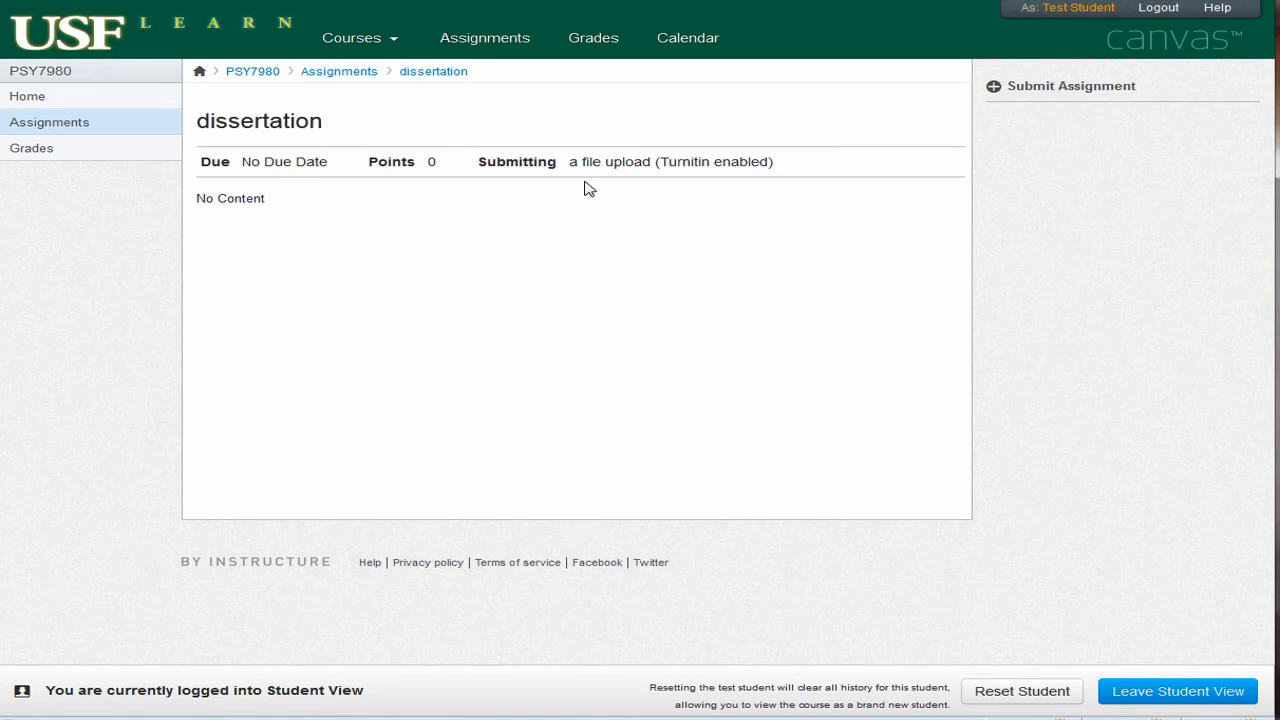
# Submit sample-thesis.doc for the dissertation assignment as the test student, declaring it as own original work
pyautogui.click(1062, 88)
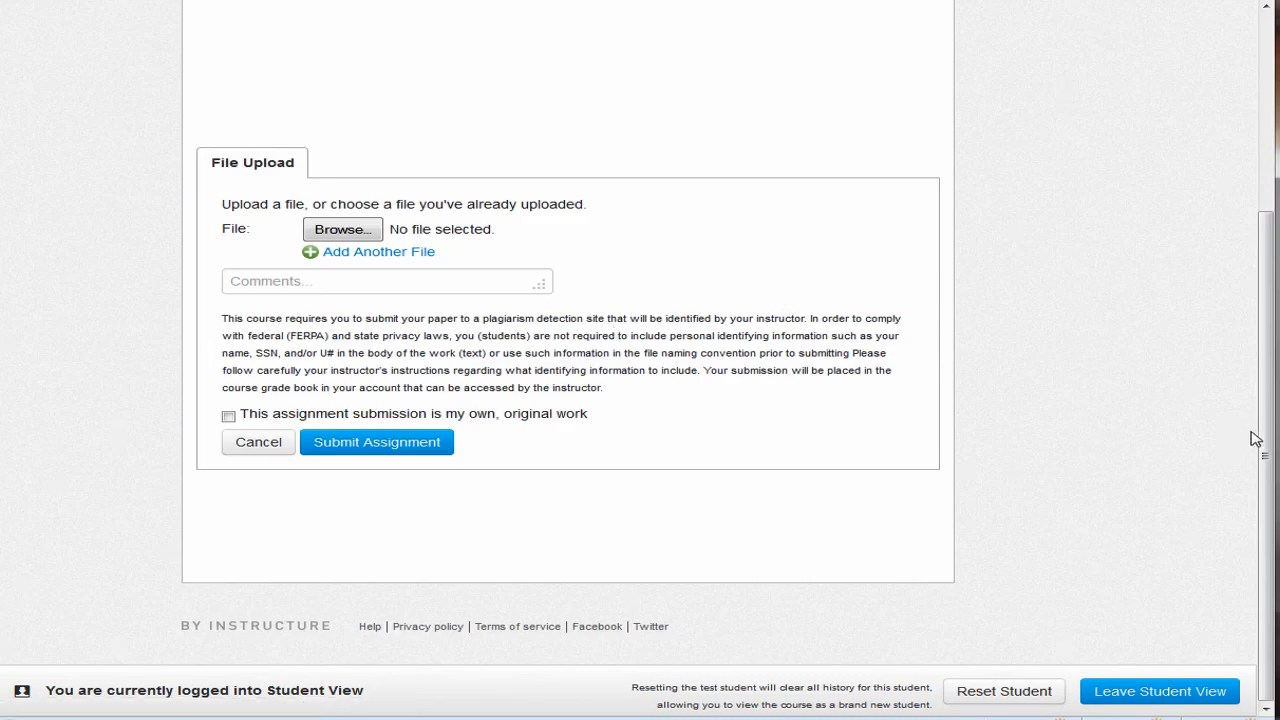
pyautogui.scroll(5, 1248, 447)
pyautogui.scroll(-2, 806, 314)
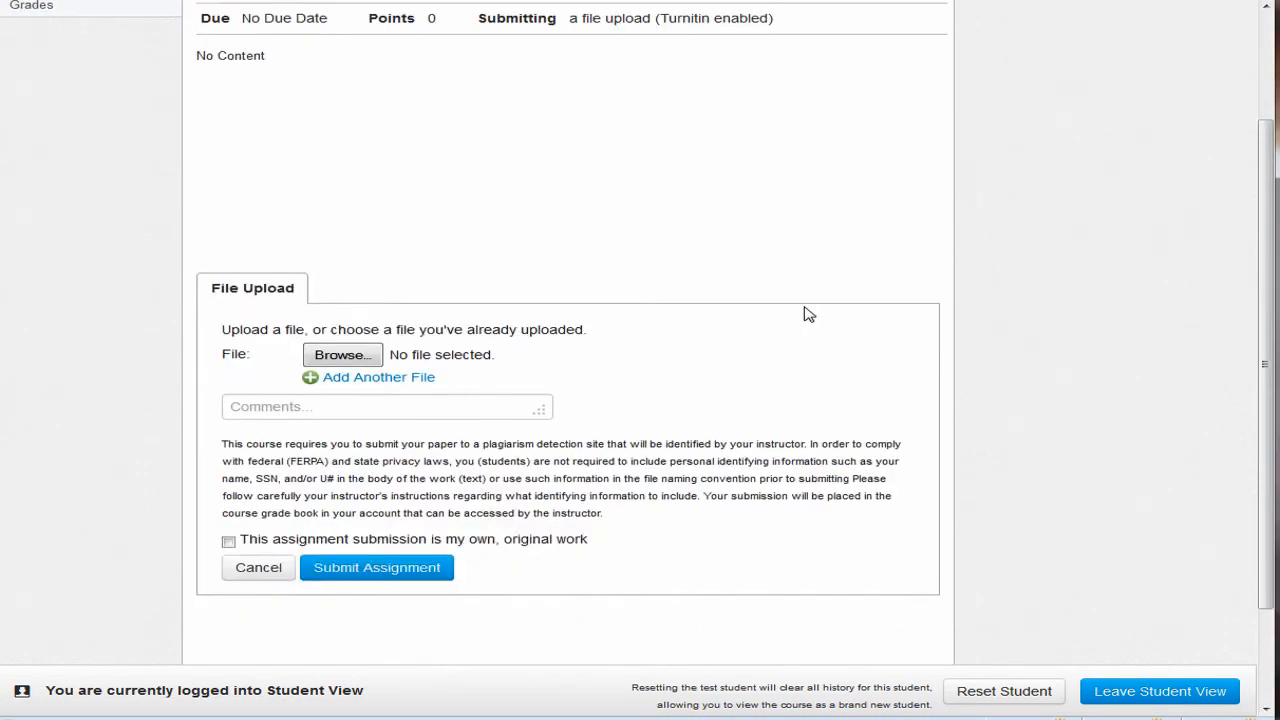
pyautogui.click(345, 279)
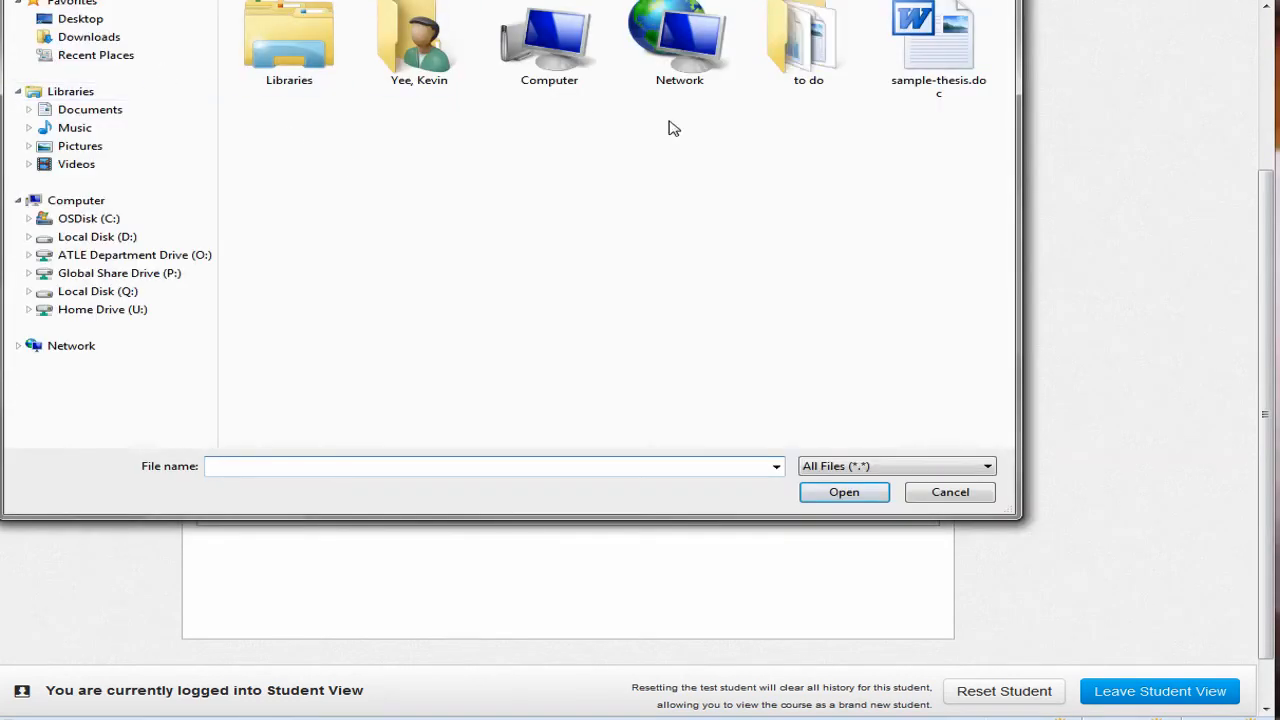
pyautogui.click(926, 76)
pyautogui.click(843, 491)
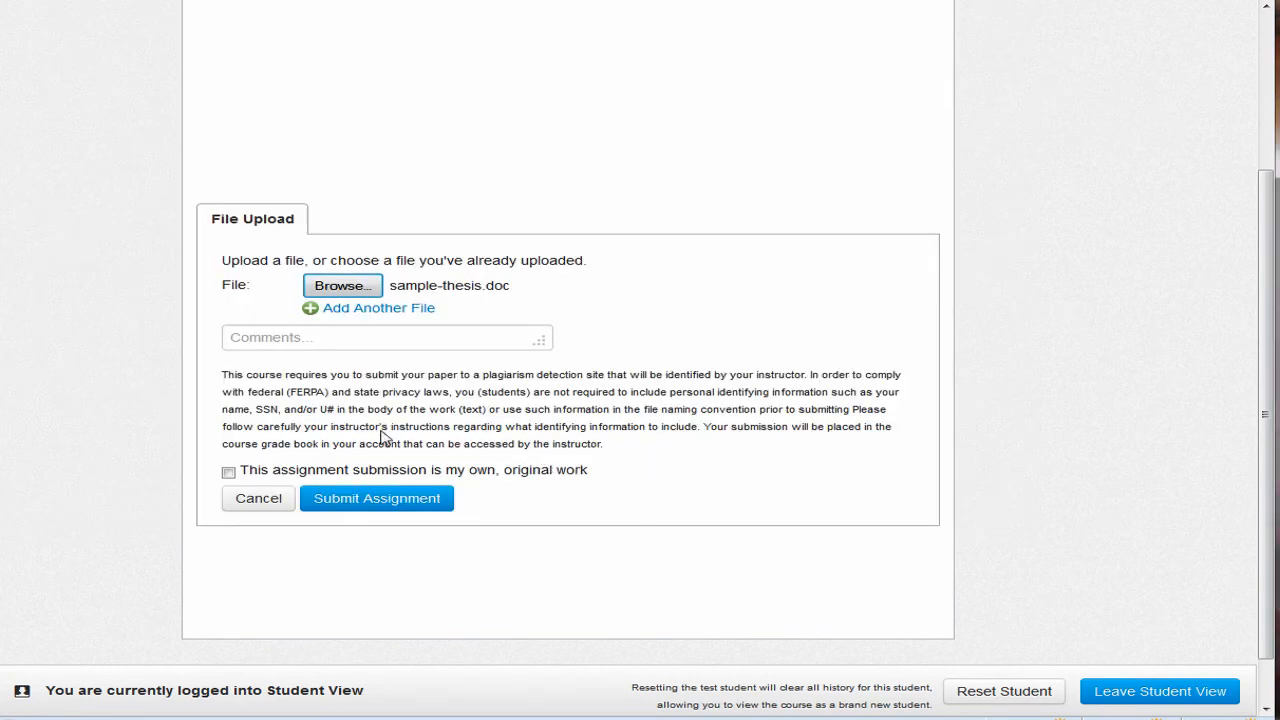
pyautogui.click(229, 476)
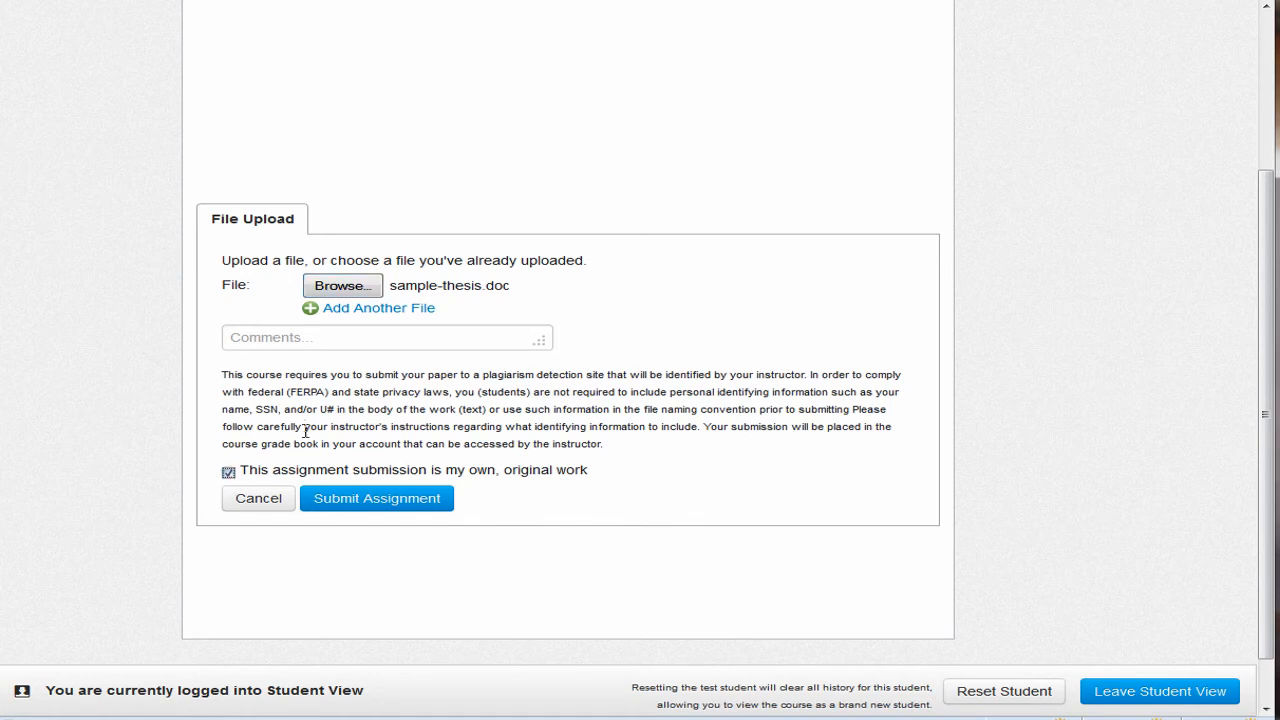
pyautogui.click(377, 504)
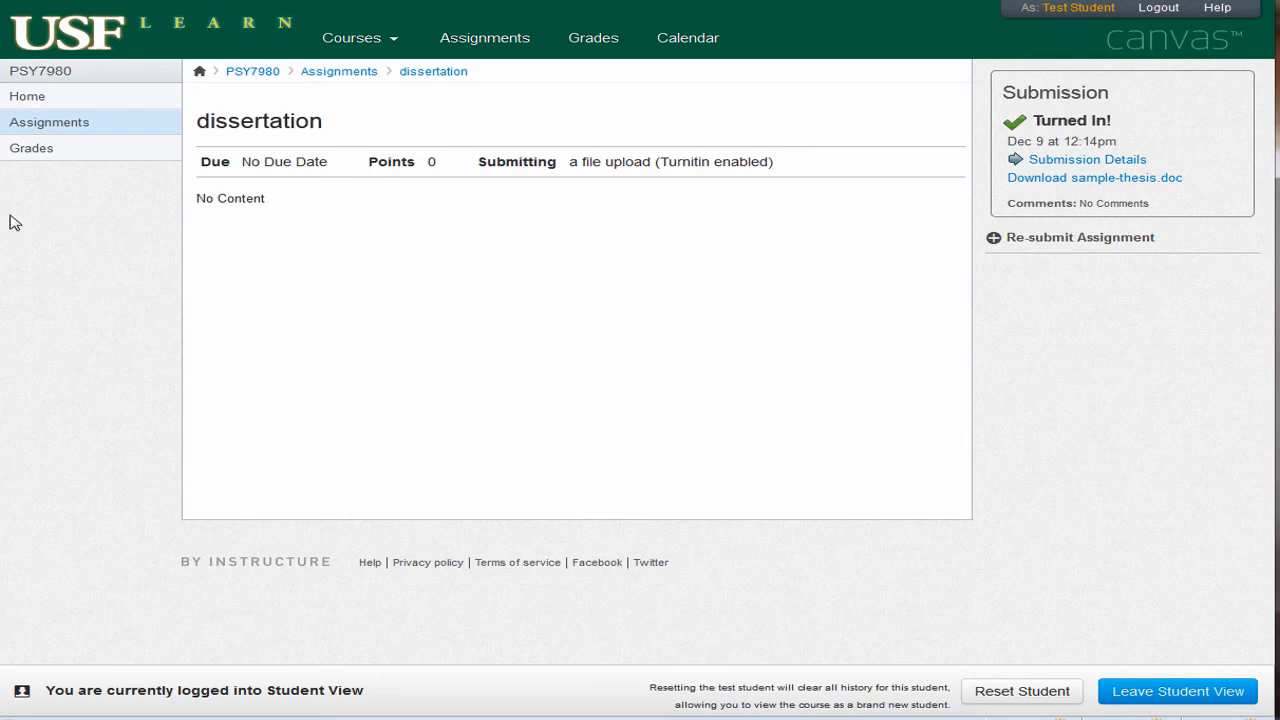
# Open the test student's grades page to check the dissertation submission
pyautogui.click(44, 164)
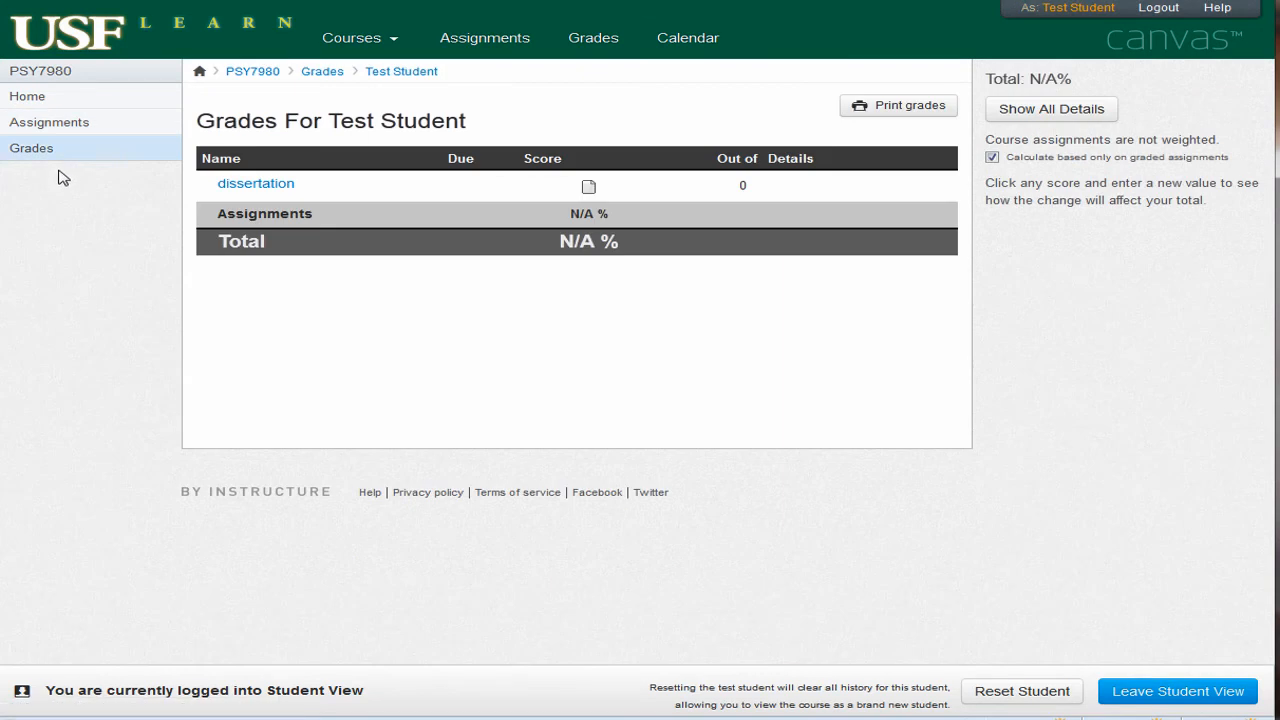
pyautogui.click(37, 147)
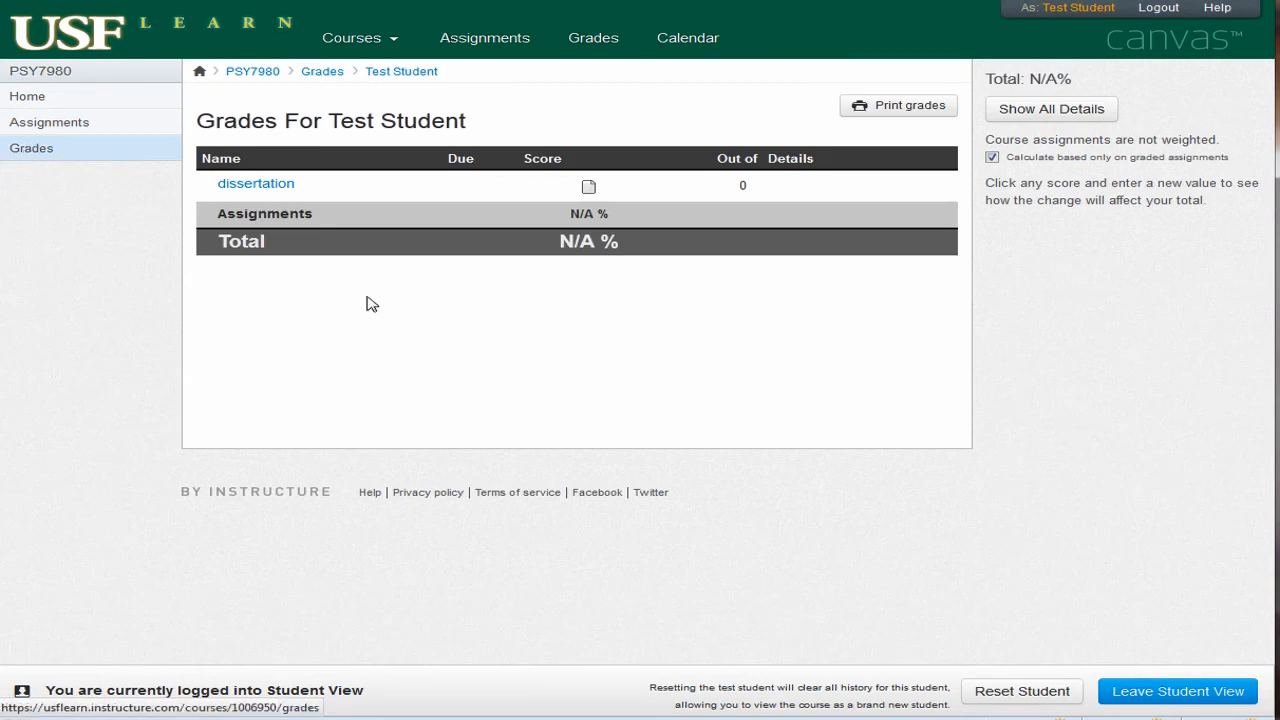
# Leave Student View and open the gradebook of the PSY7980 course as the instructor
pyautogui.click(1190, 692)
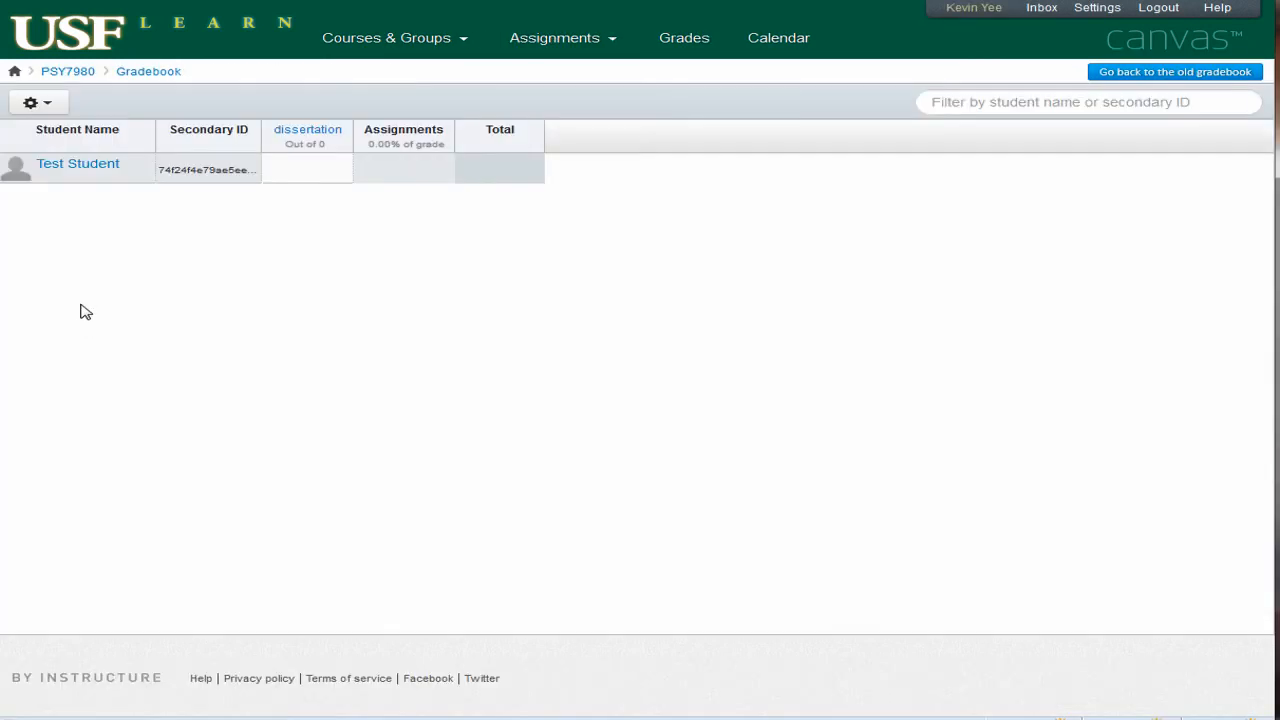
pyautogui.click(68, 72)
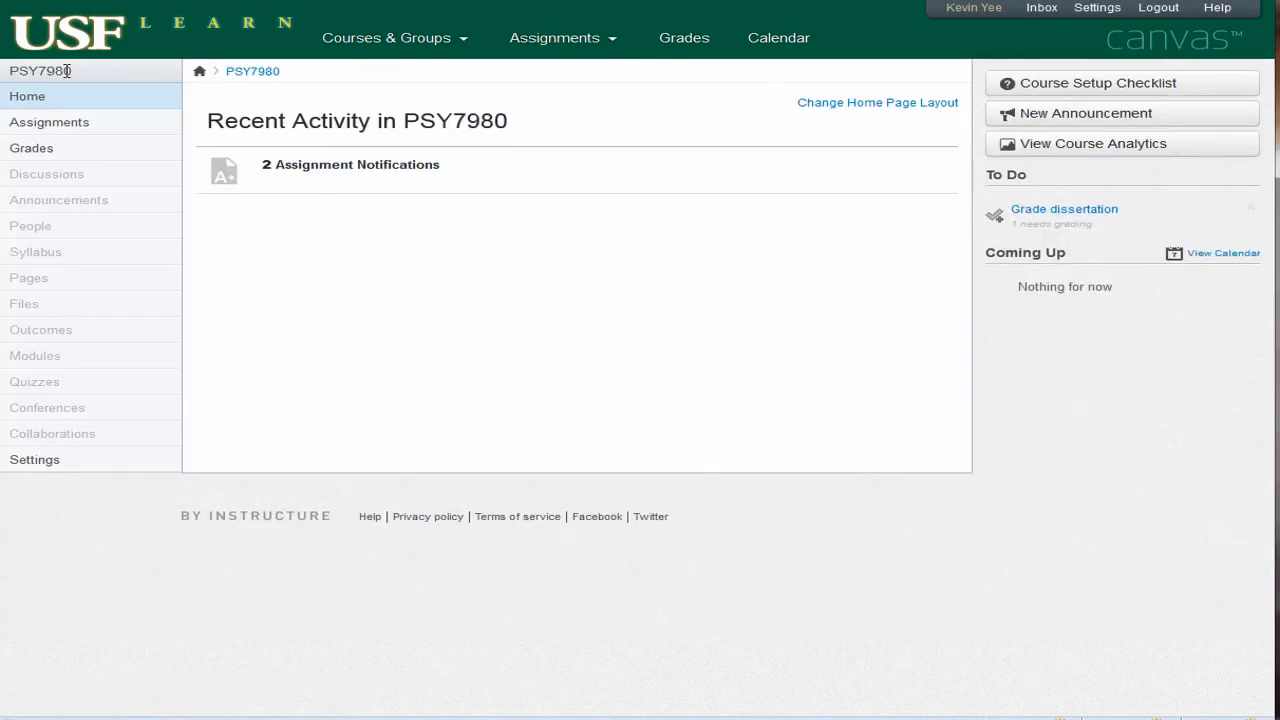
pyautogui.click(50, 155)
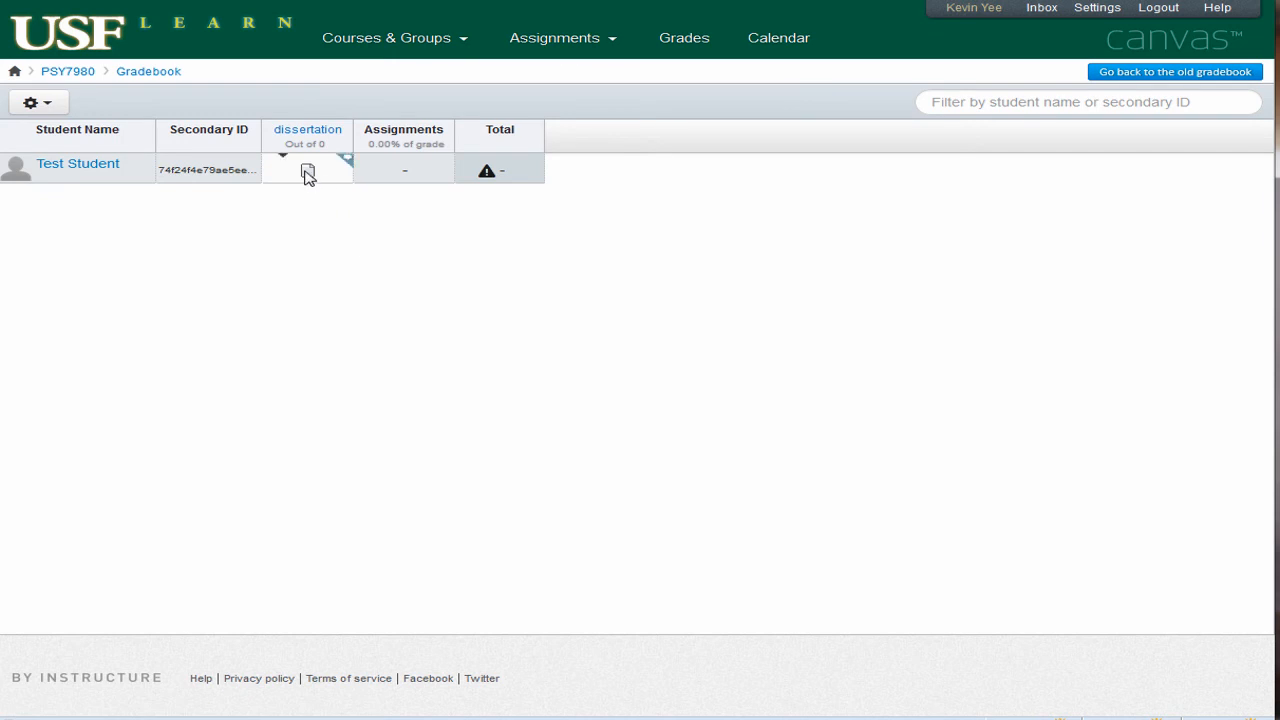
# Open the dissertation assignment's submissions in SpeedGrader from the course gradebook
pyautogui.click(343, 146)
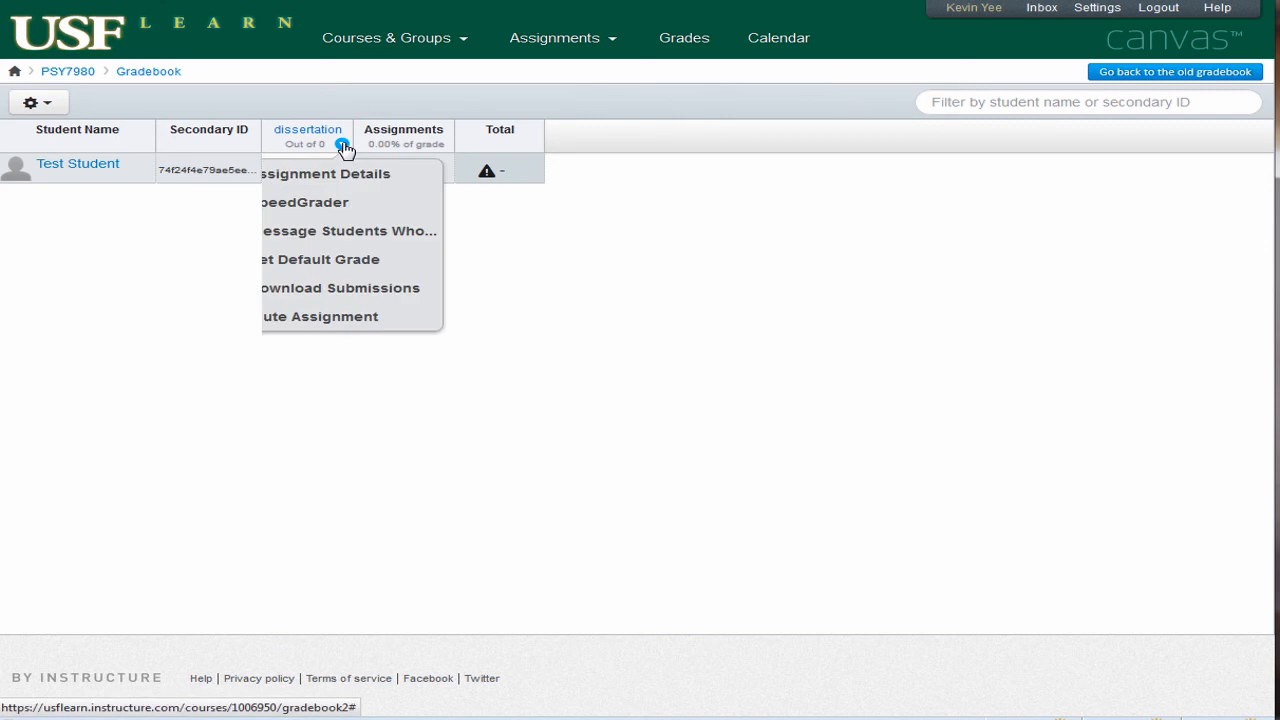
pyautogui.click(330, 204)
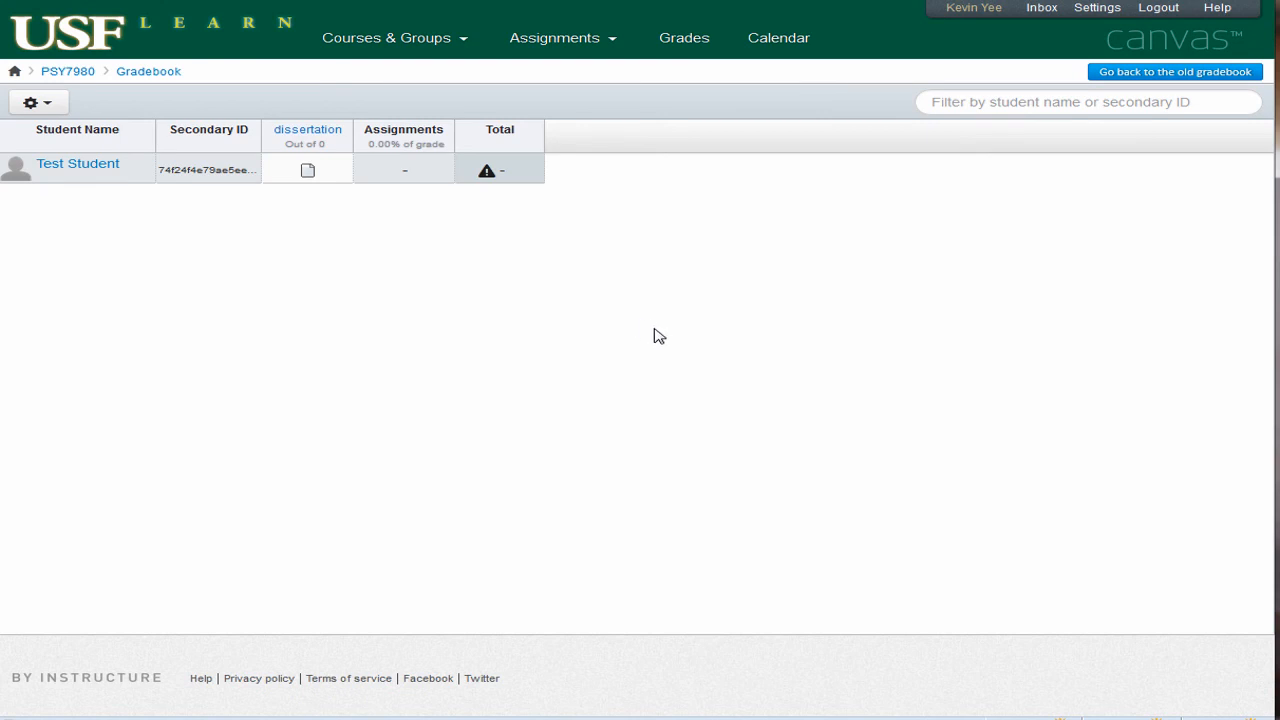
pyautogui.click(60, 108)
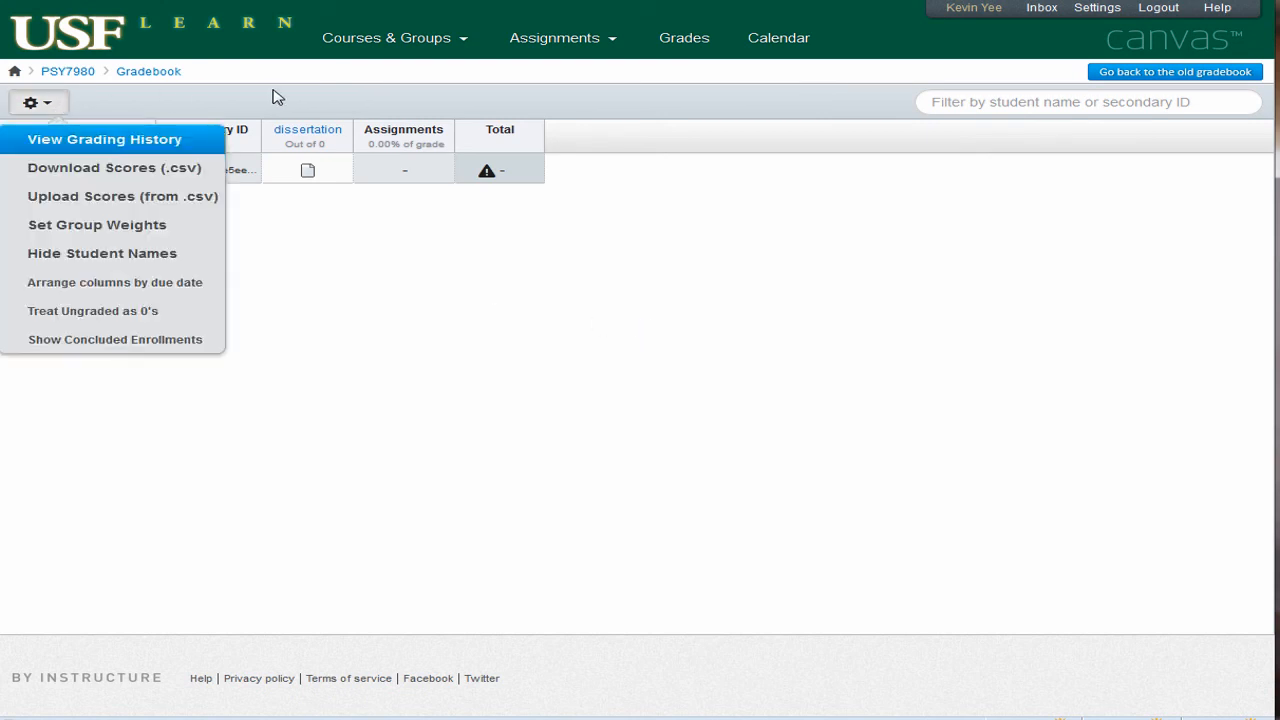
pyautogui.click(425, 290)
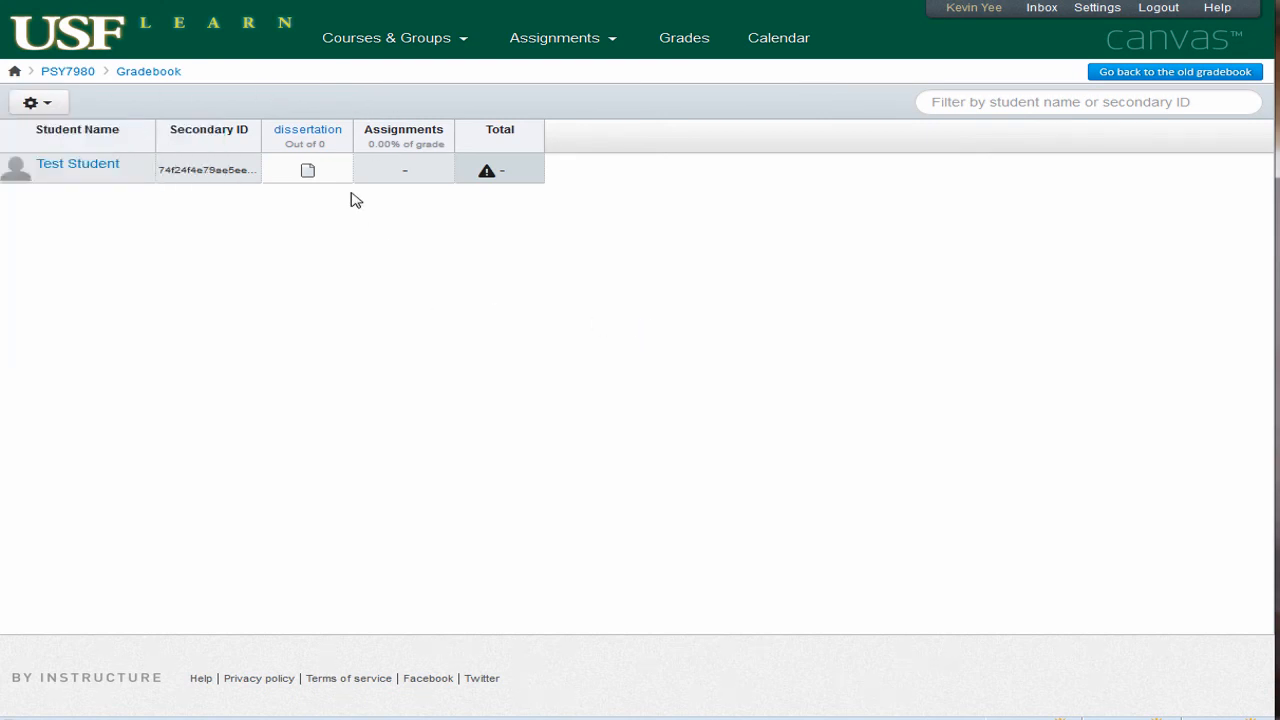
pyautogui.click(342, 145)
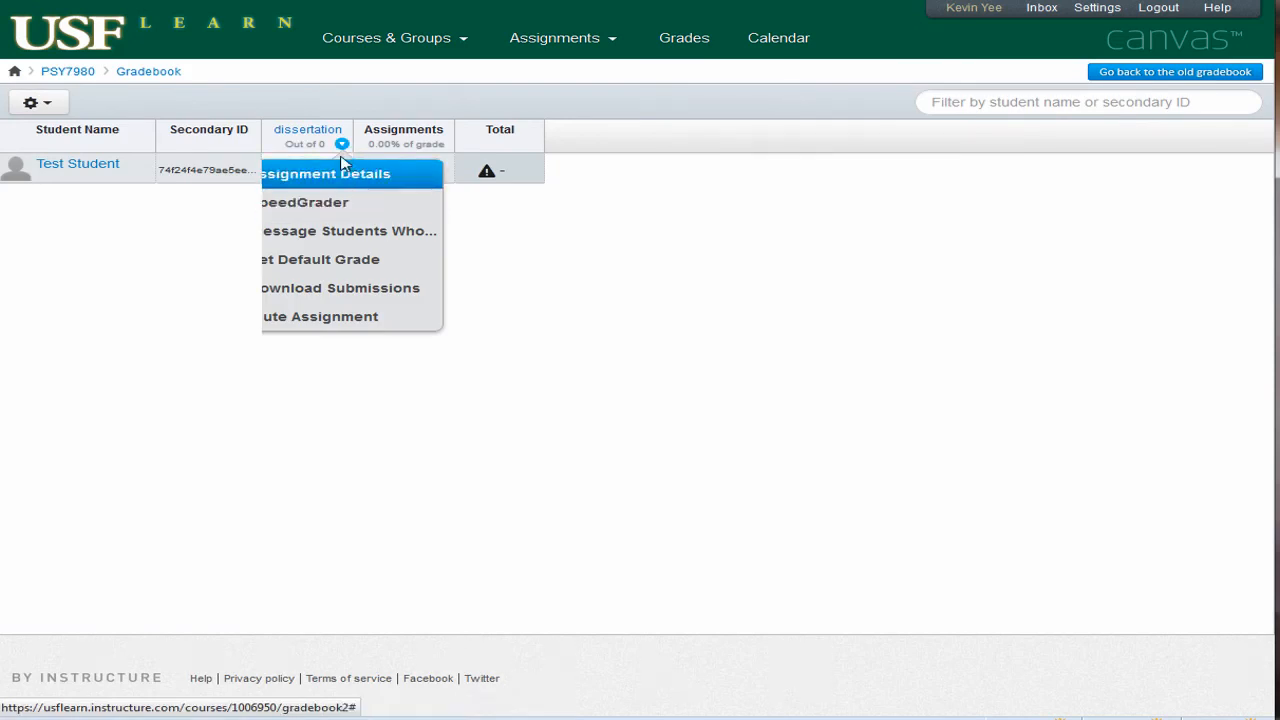
pyautogui.click(343, 204)
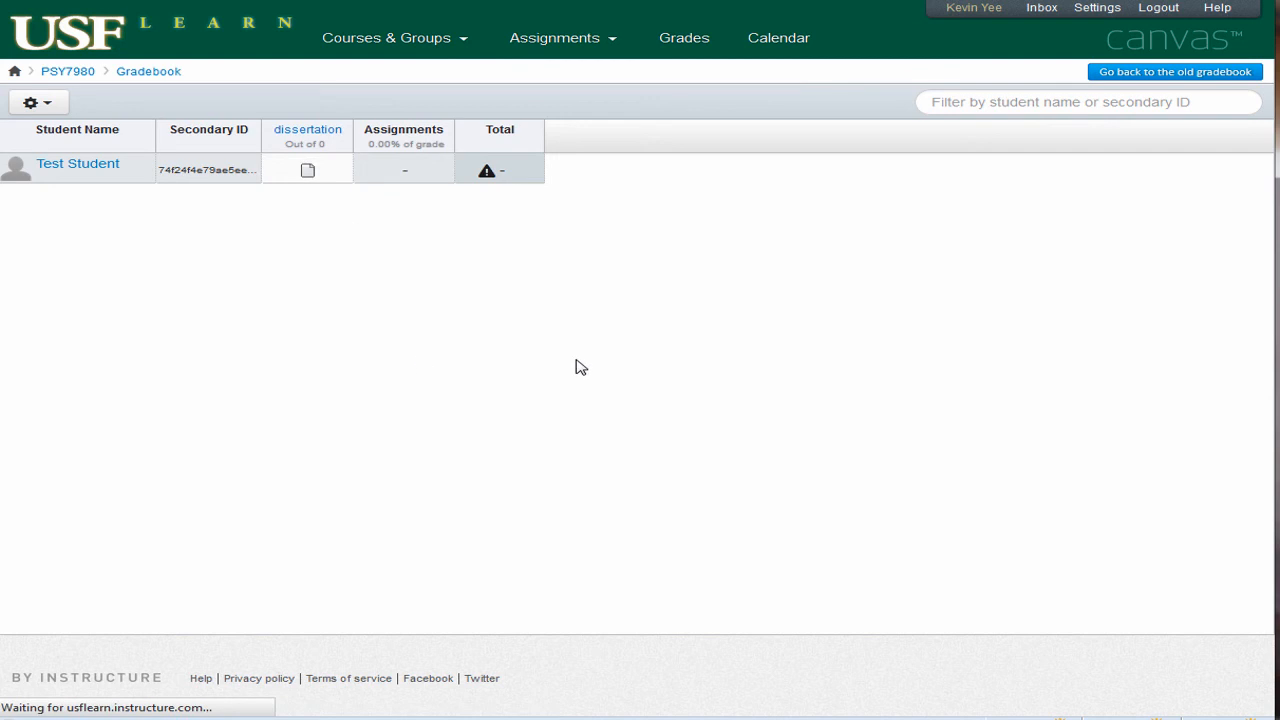